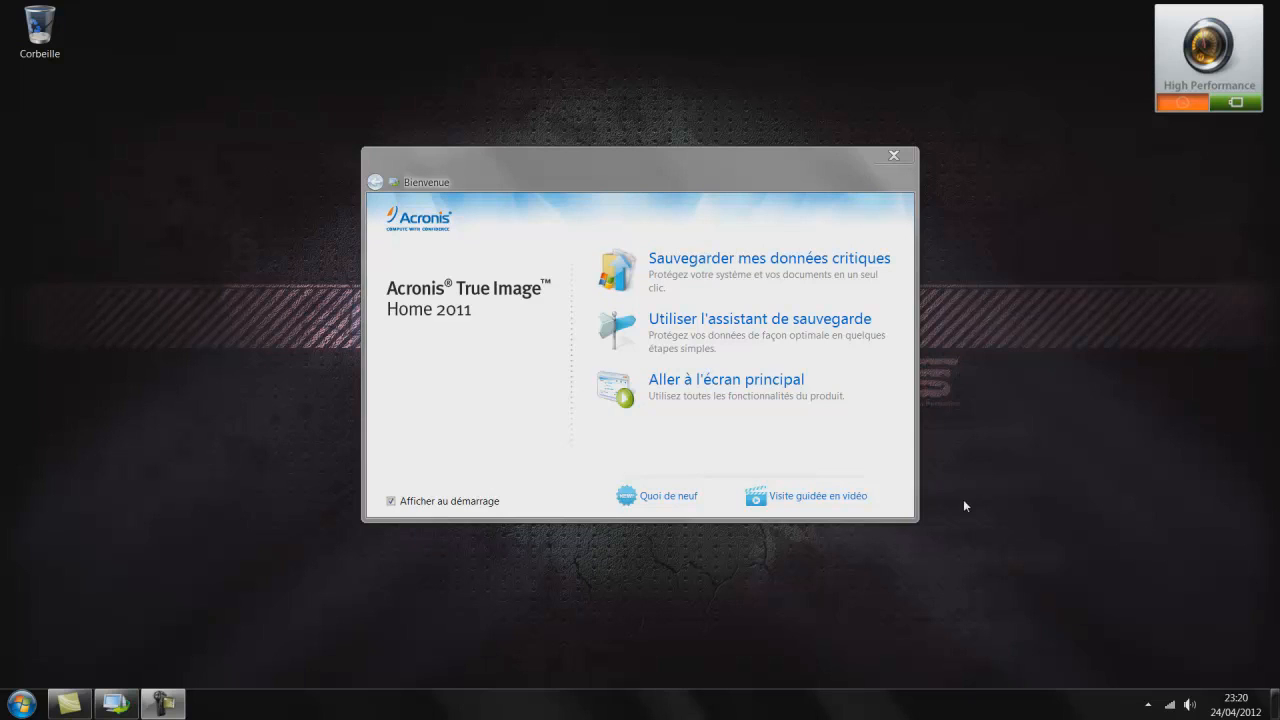
Close the welcome window and relaunch Acronis True Image Home by searching the installed programs for "acronis"
left_click(893, 155)
left_click(22, 704)
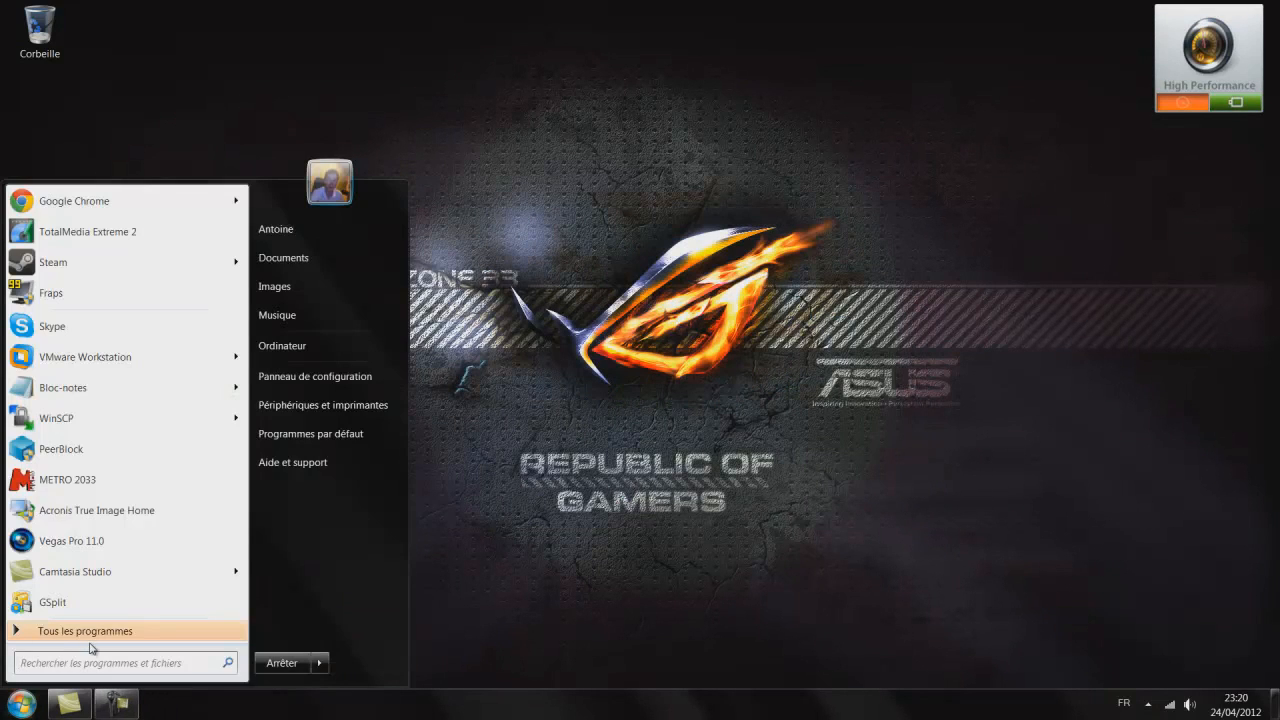
type("acronis")
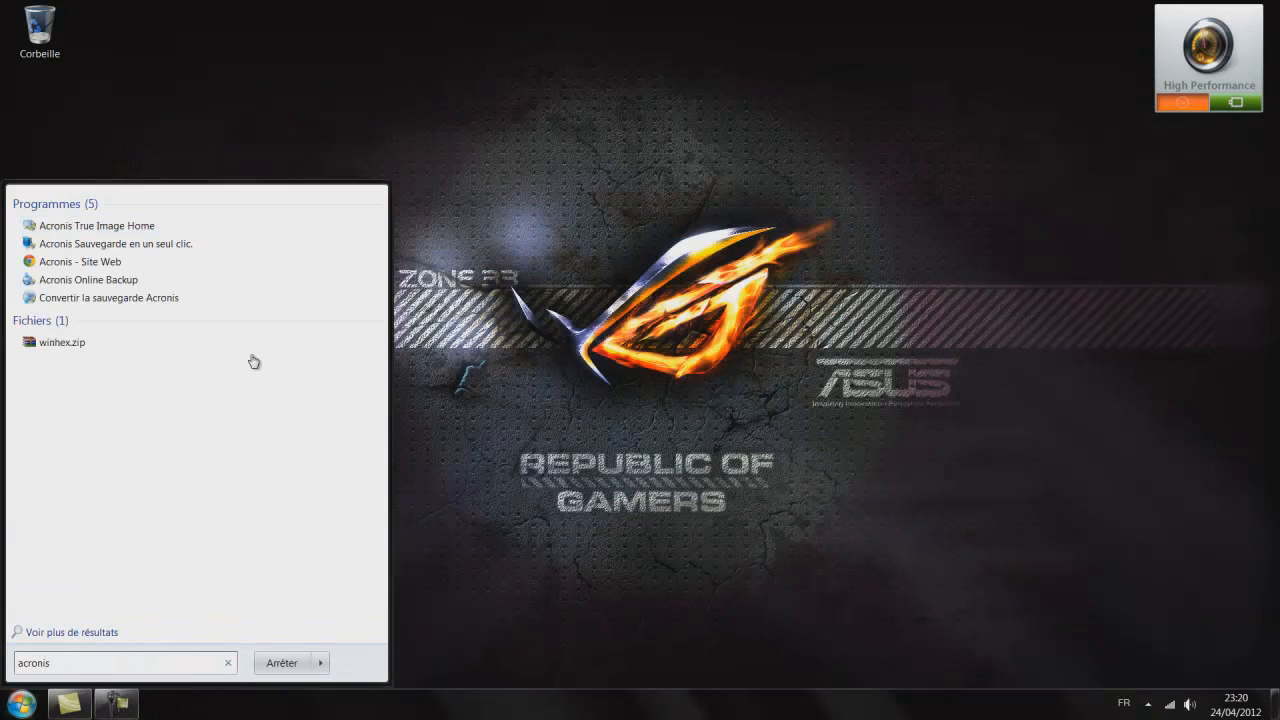
left_click(178, 225)
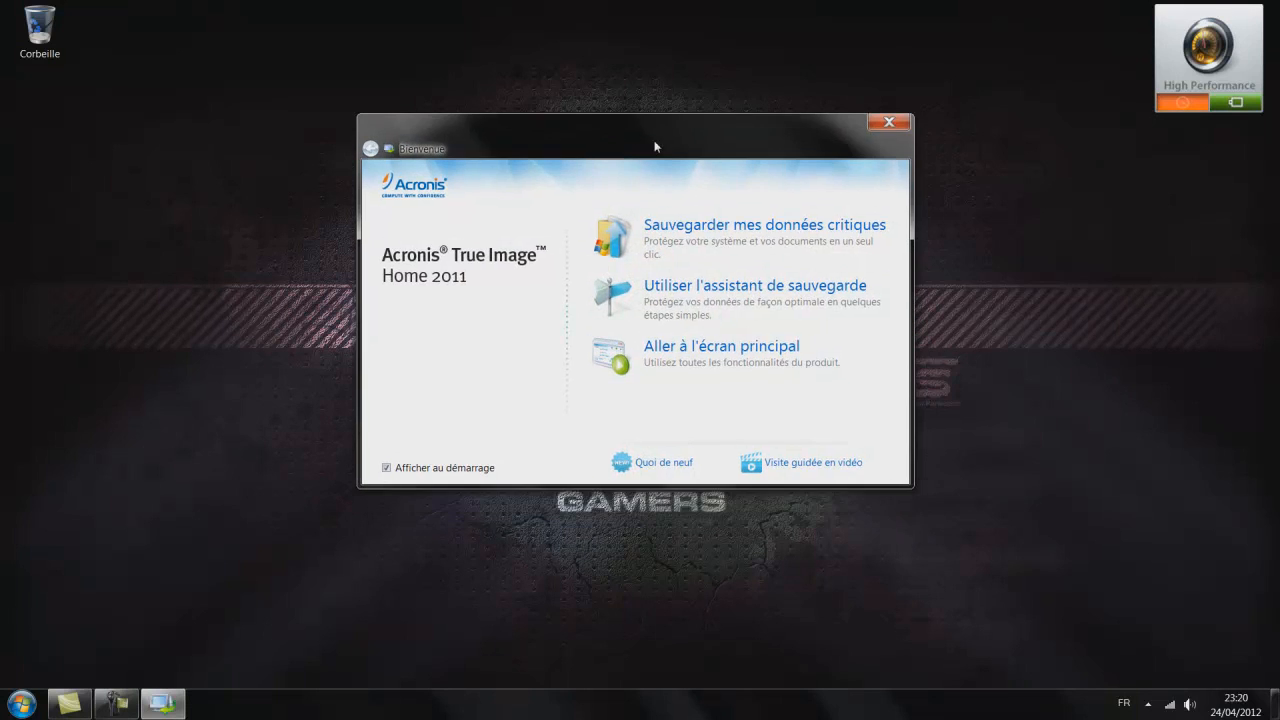
left_click_drag(623, 140, 635, 188)
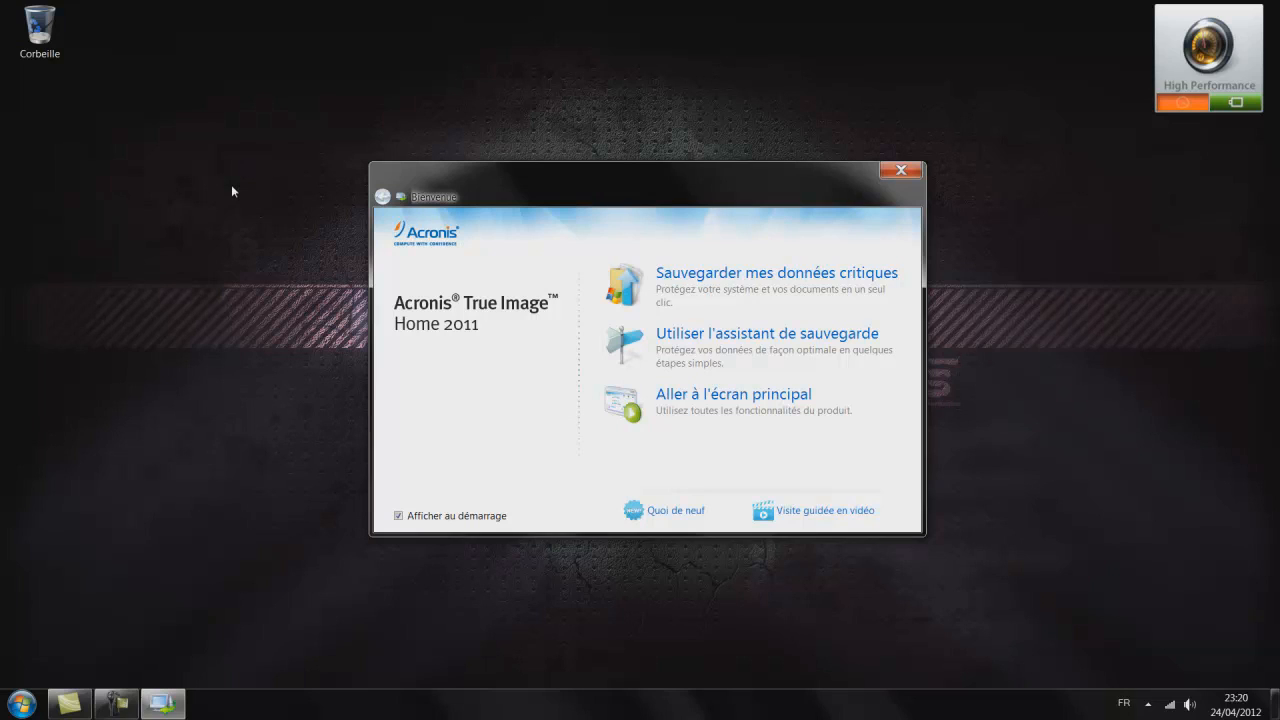
key("super")
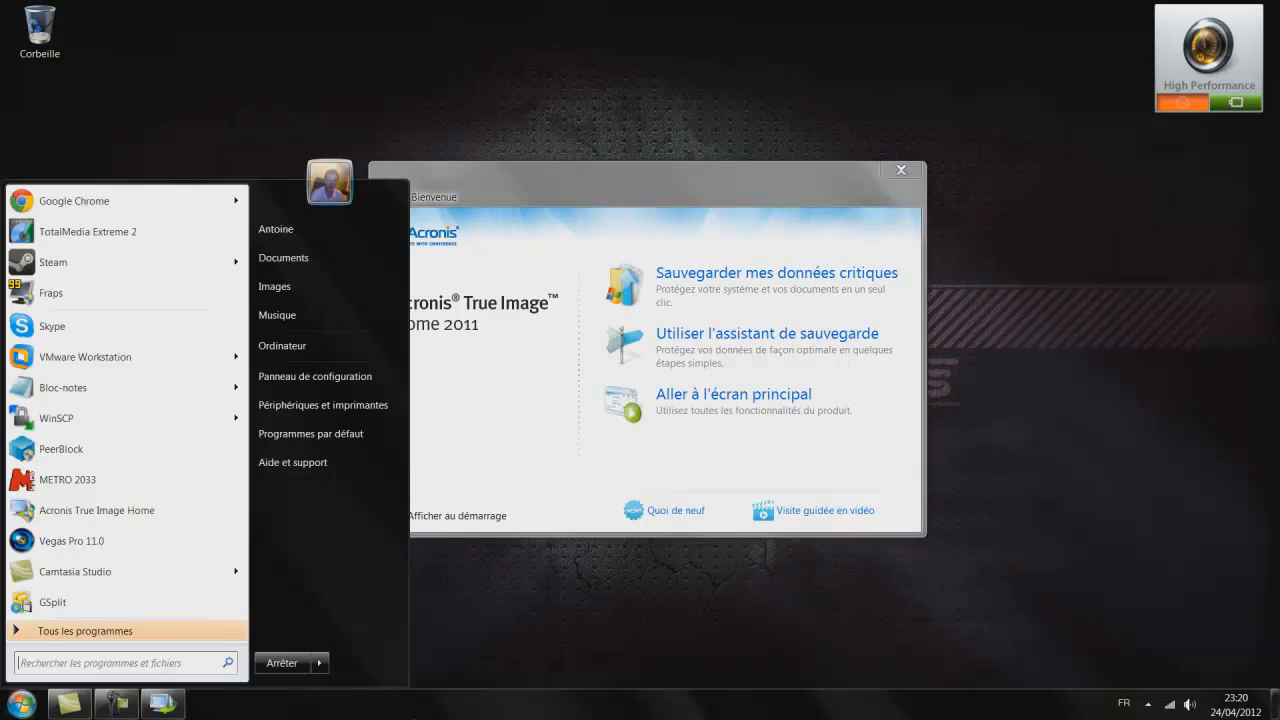
left_click(826, 670)
left_click(615, 180)
Go from the welcome window to the main screen (Aller à l'écran principal)
left_click_drag(629, 177, 602, 174)
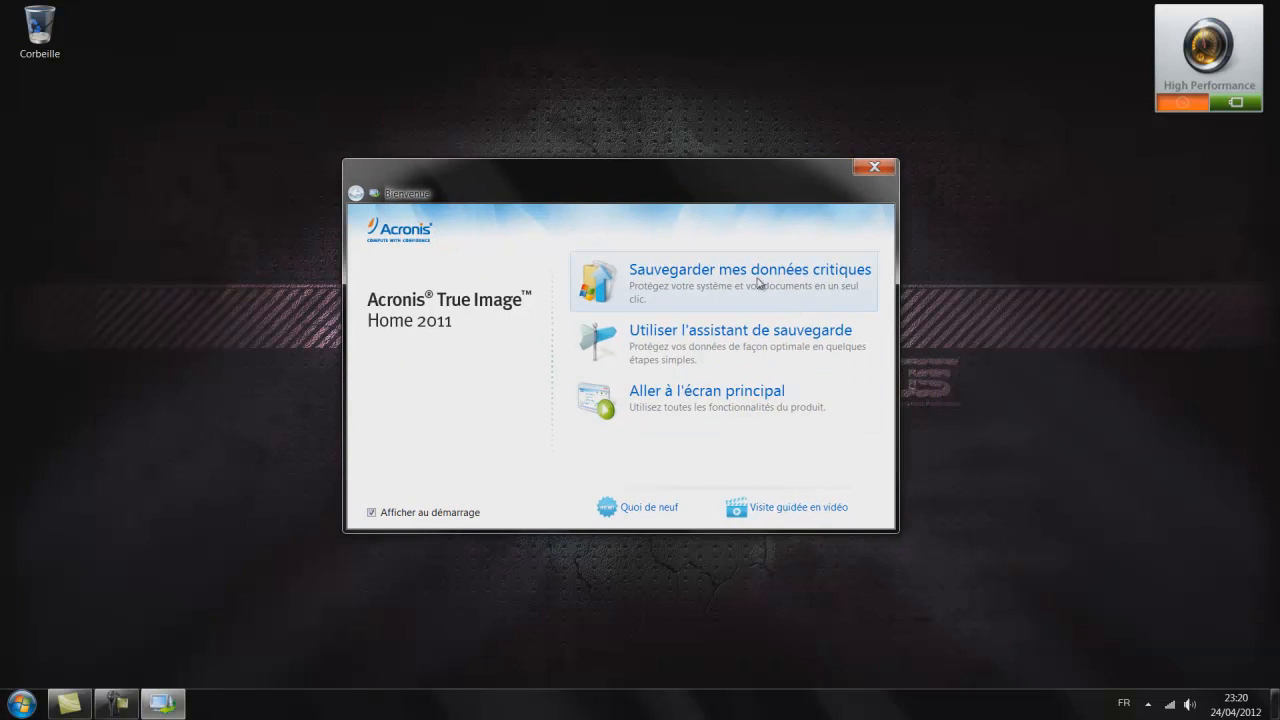
left_click(779, 407)
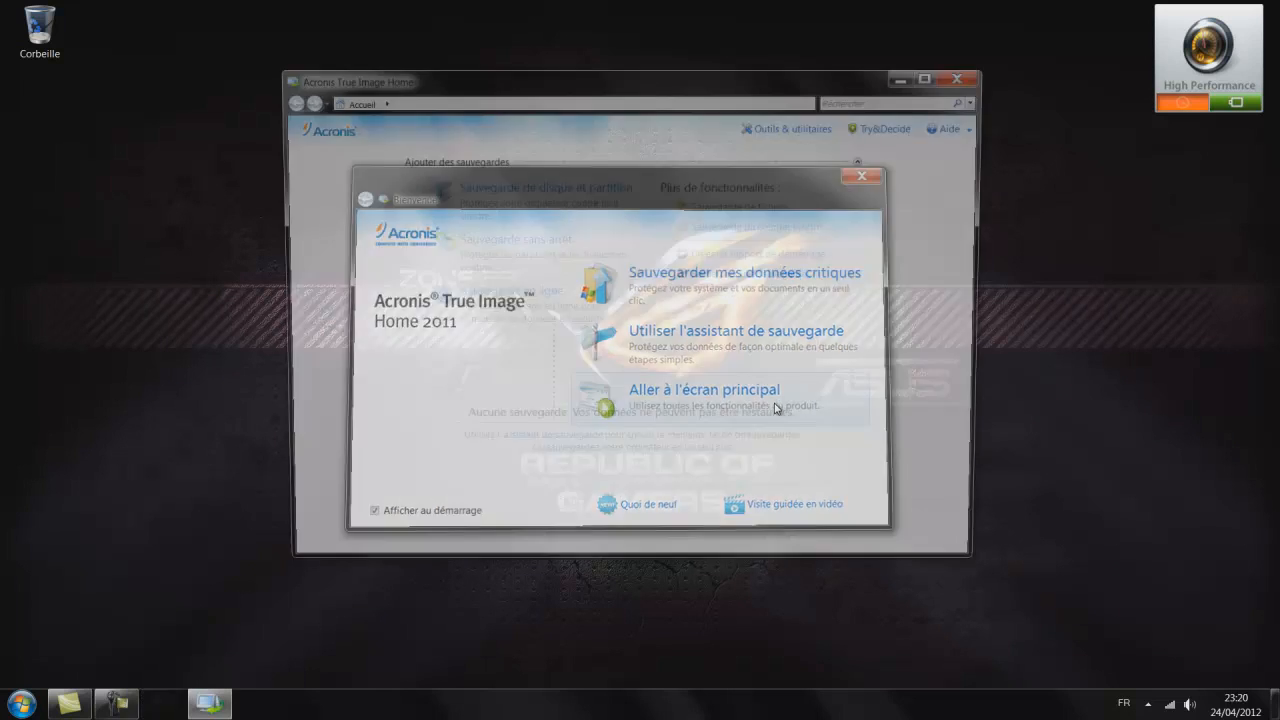
left_click_drag(660, 89, 686, 131)
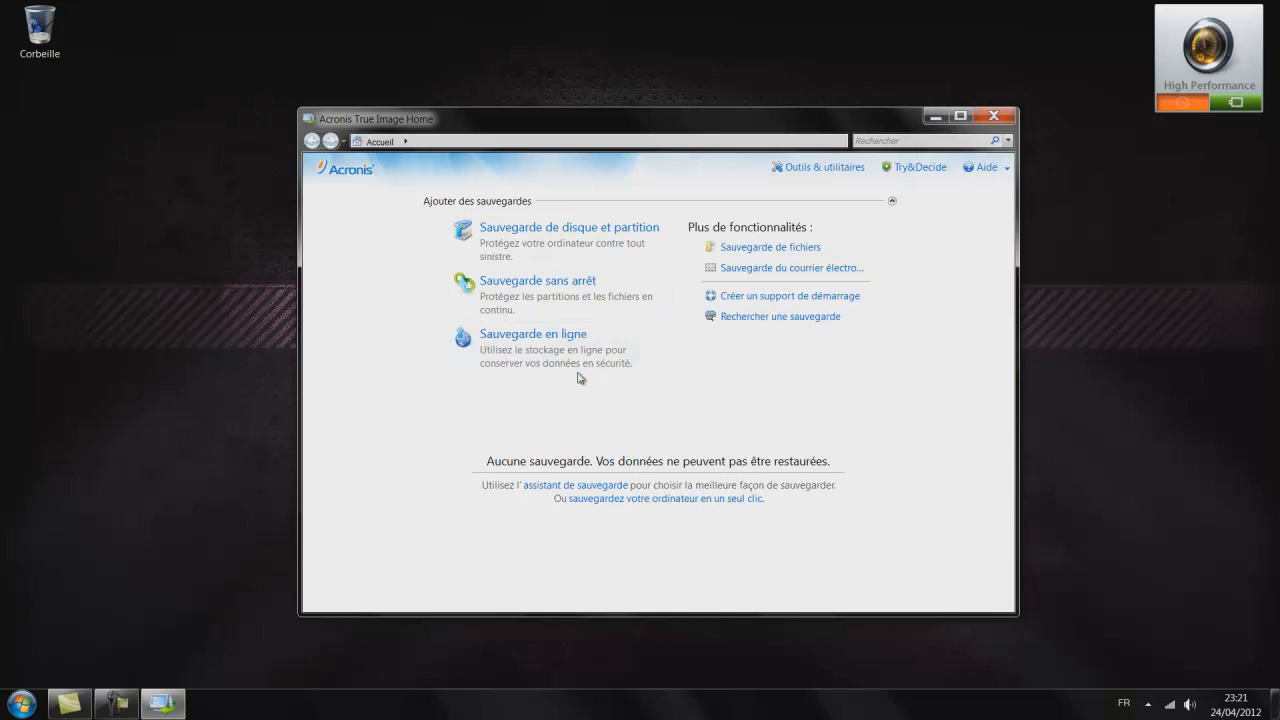
Open the file backup setup, try including DATA (D:) as a source, and close the setup without saving
left_click(752, 250)
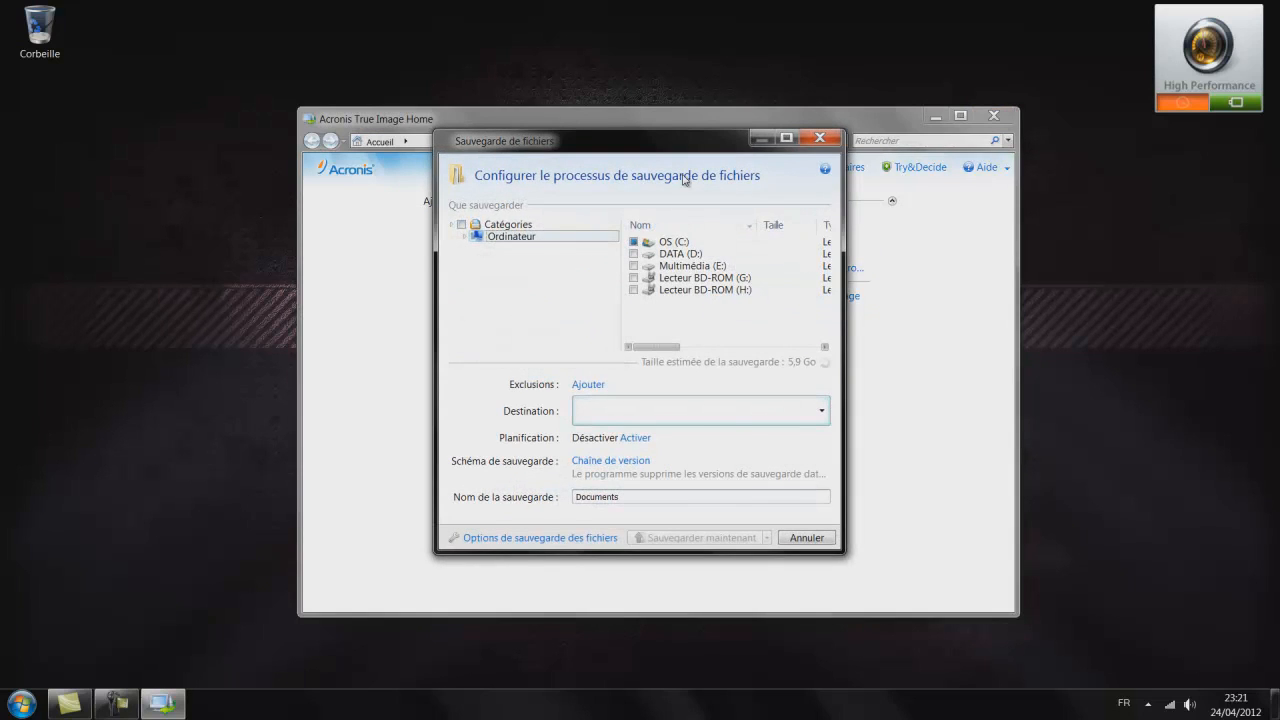
left_click(678, 256)
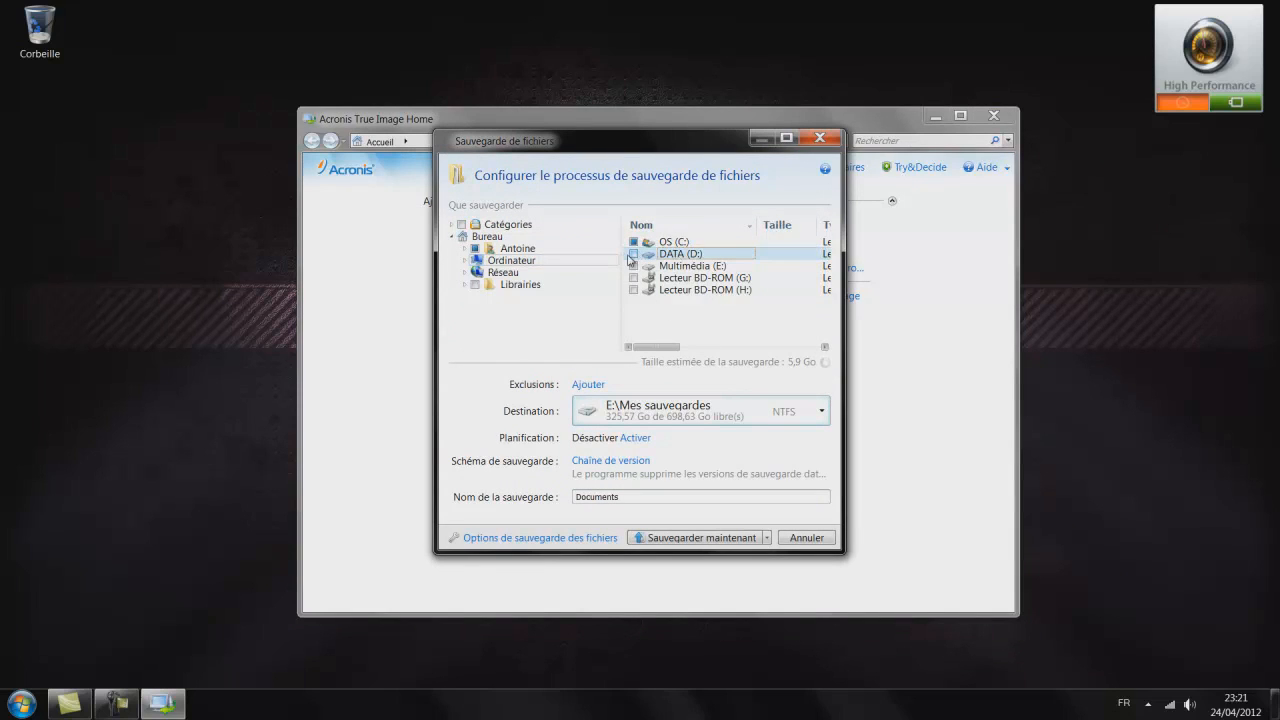
left_click(634, 254)
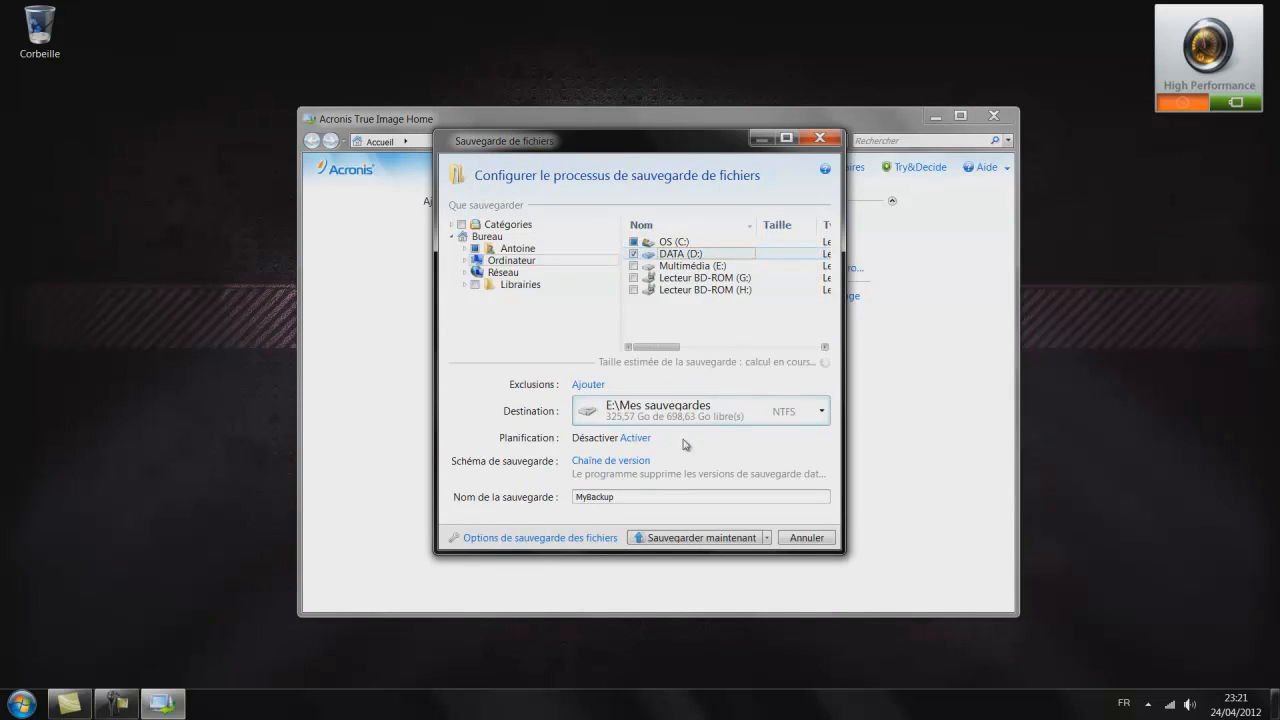
left_click(634, 254)
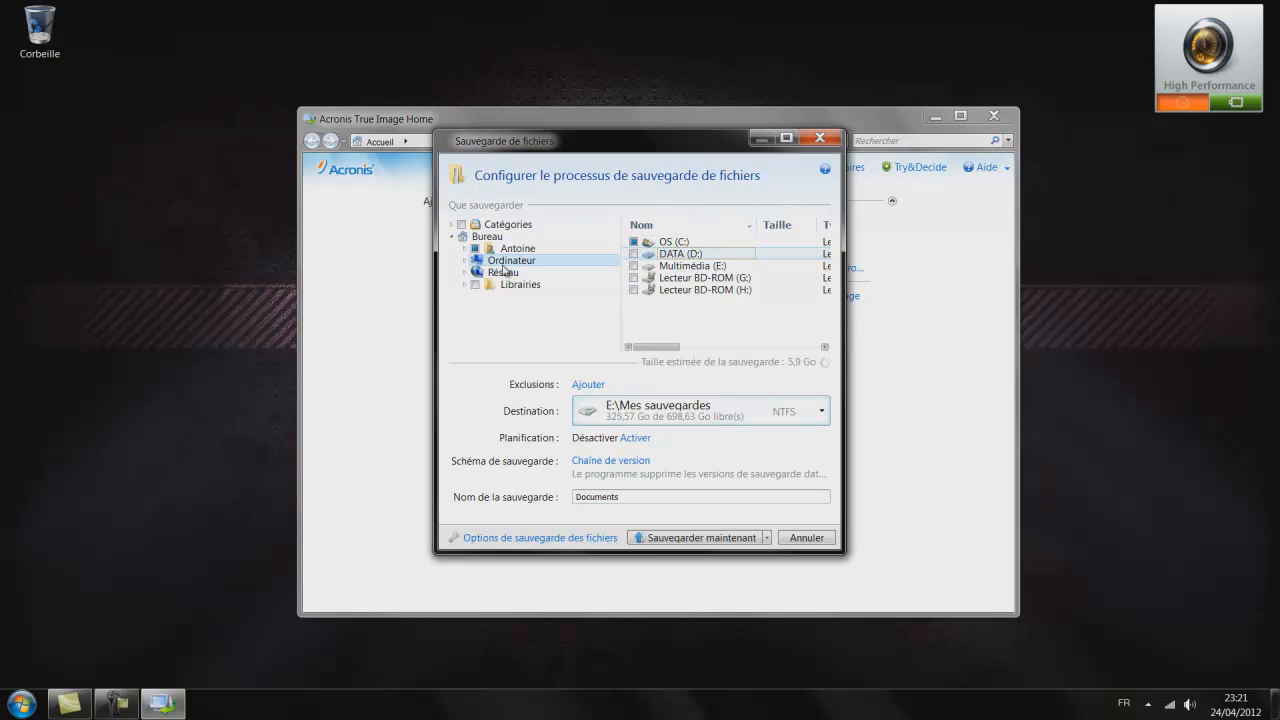
left_click_drag(632, 147, 679, 168)
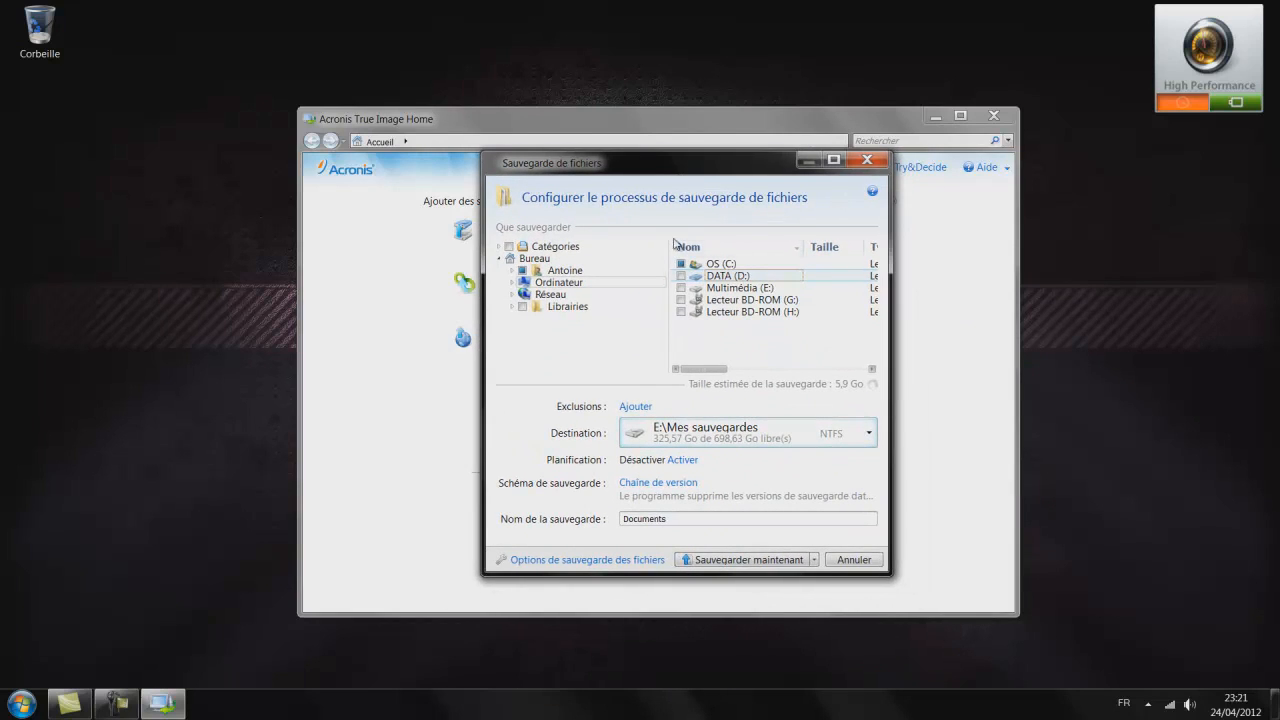
left_click(869, 161)
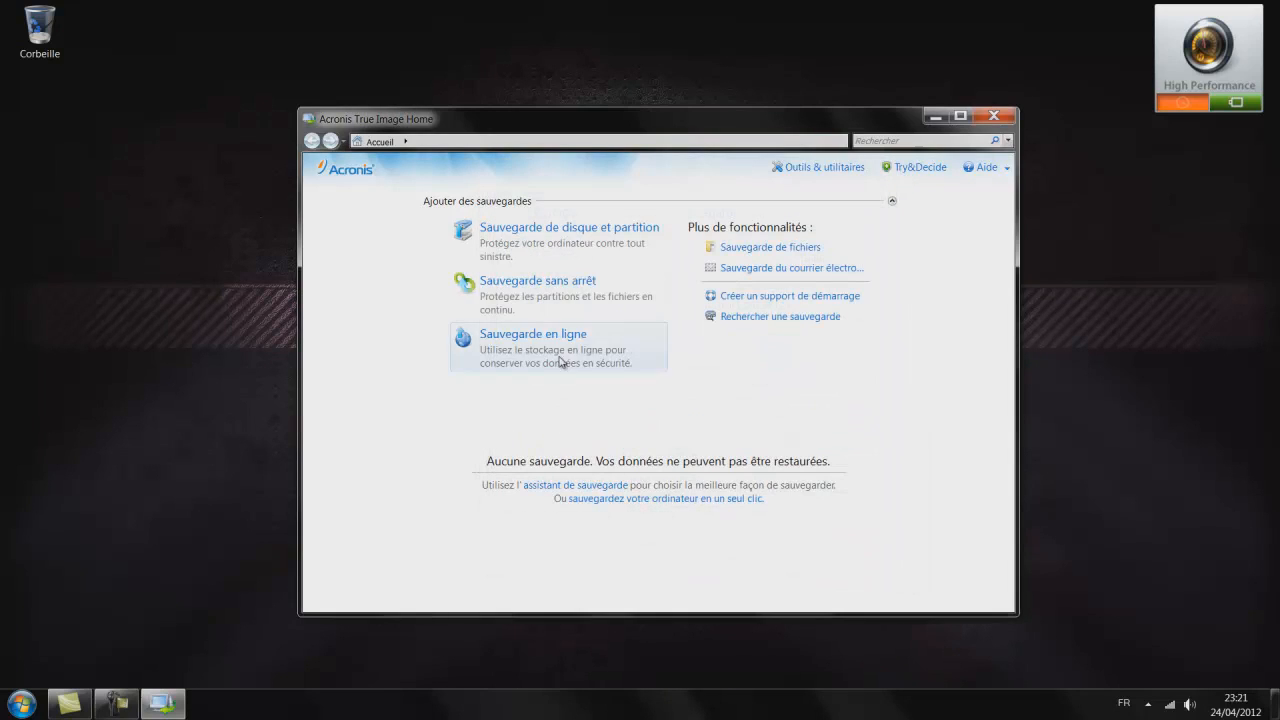
Review the disk and partition backup setup in disk mode, including its available destinations, and cancel it
left_click(586, 237)
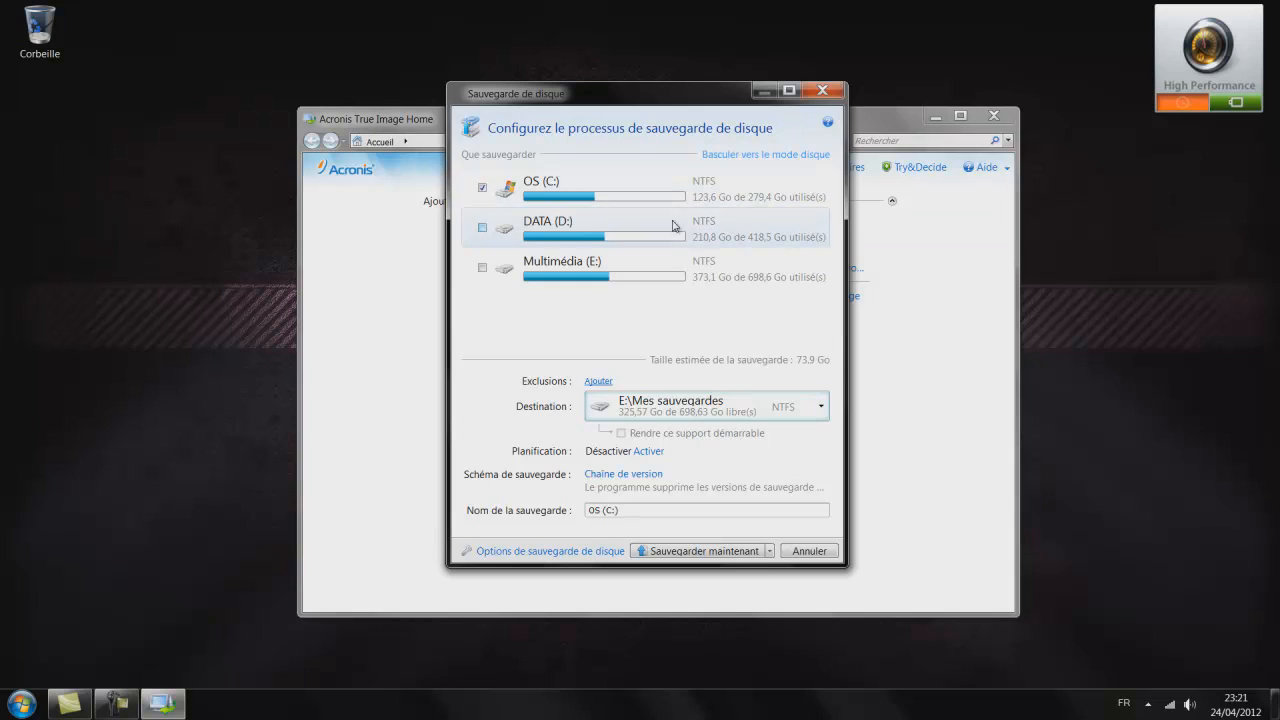
left_click(778, 163)
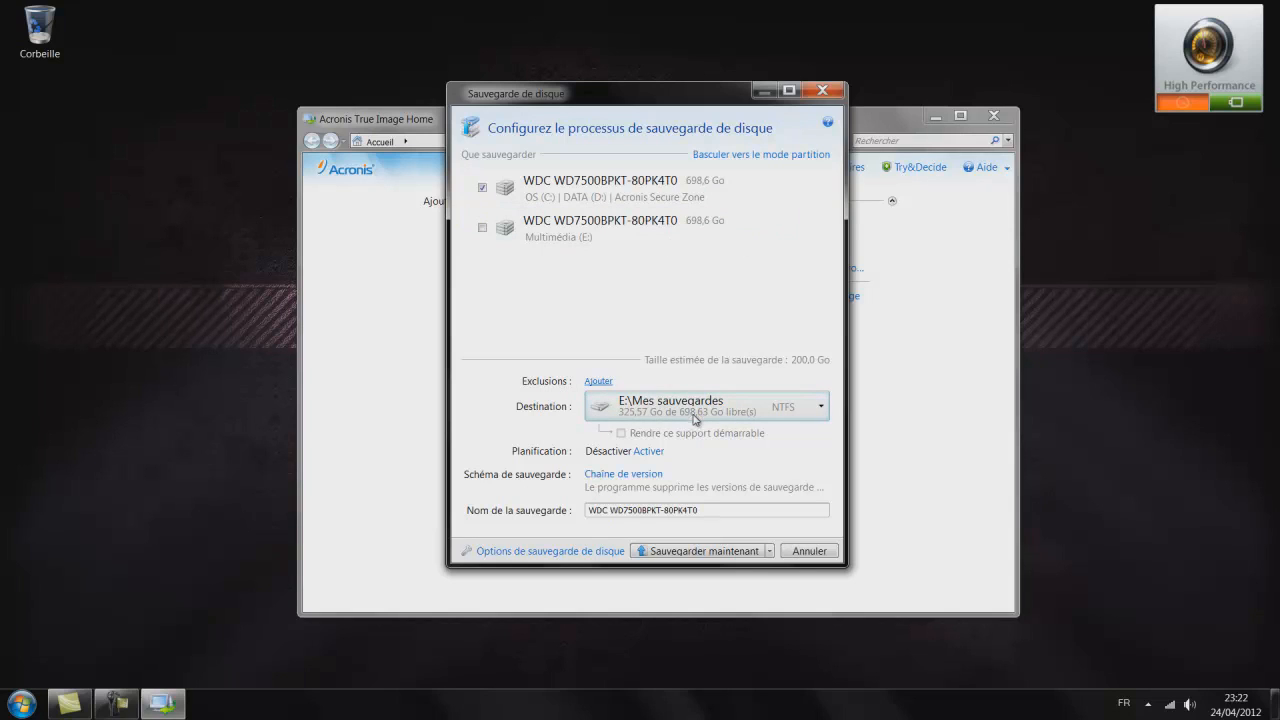
left_click(803, 412)
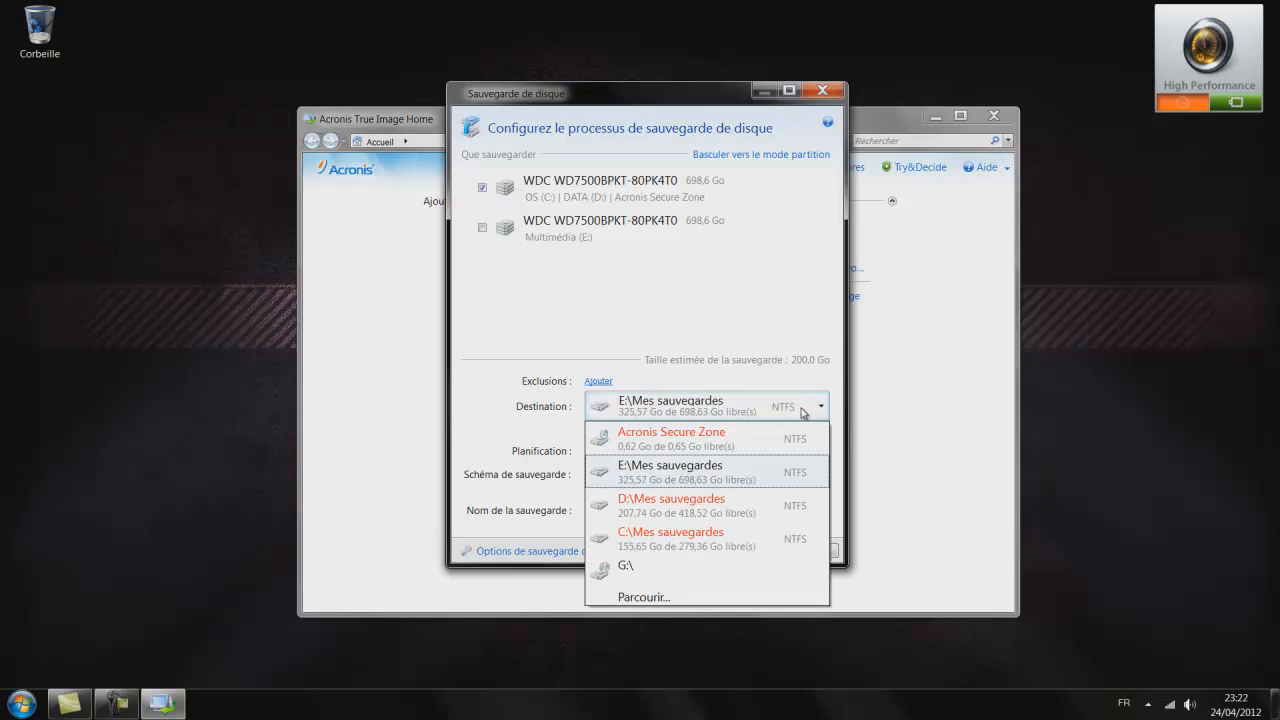
left_click(803, 412)
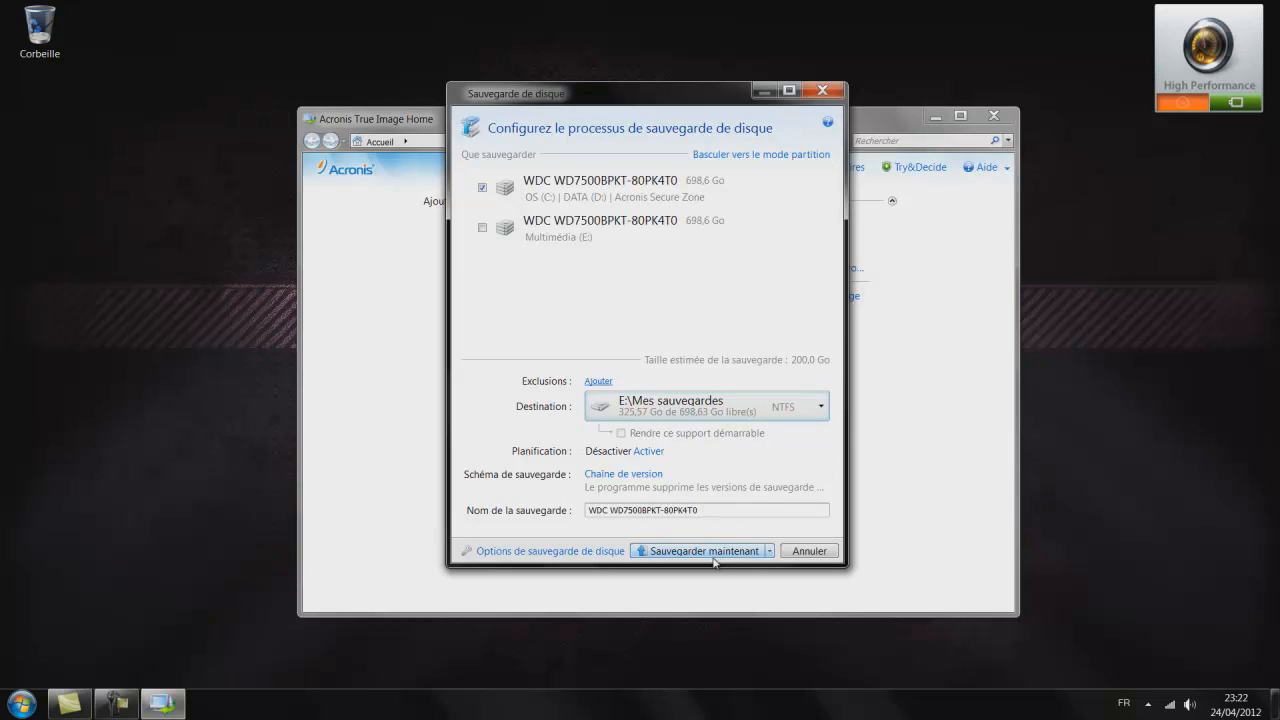
left_click(805, 551)
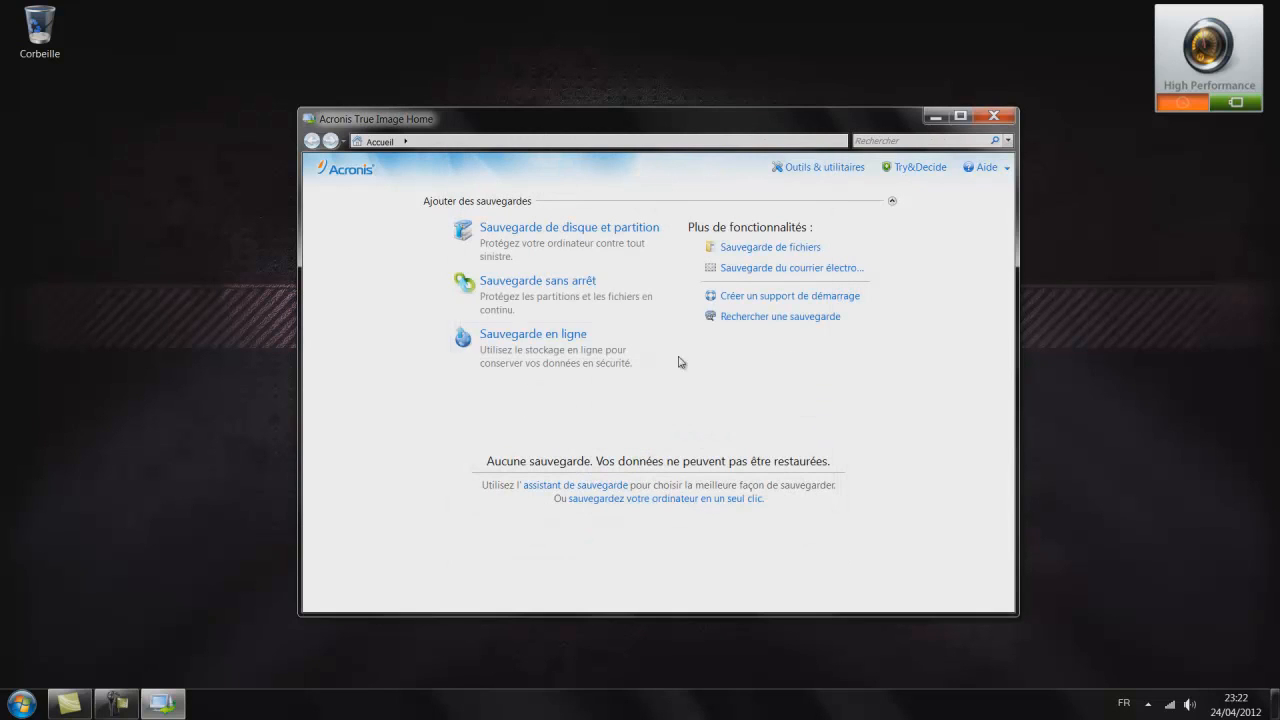
Open the nonstop backup setup (Sauvegarde sans arrêt) and expand the user's folder and Ordinateur in the source tree
left_click(585, 286)
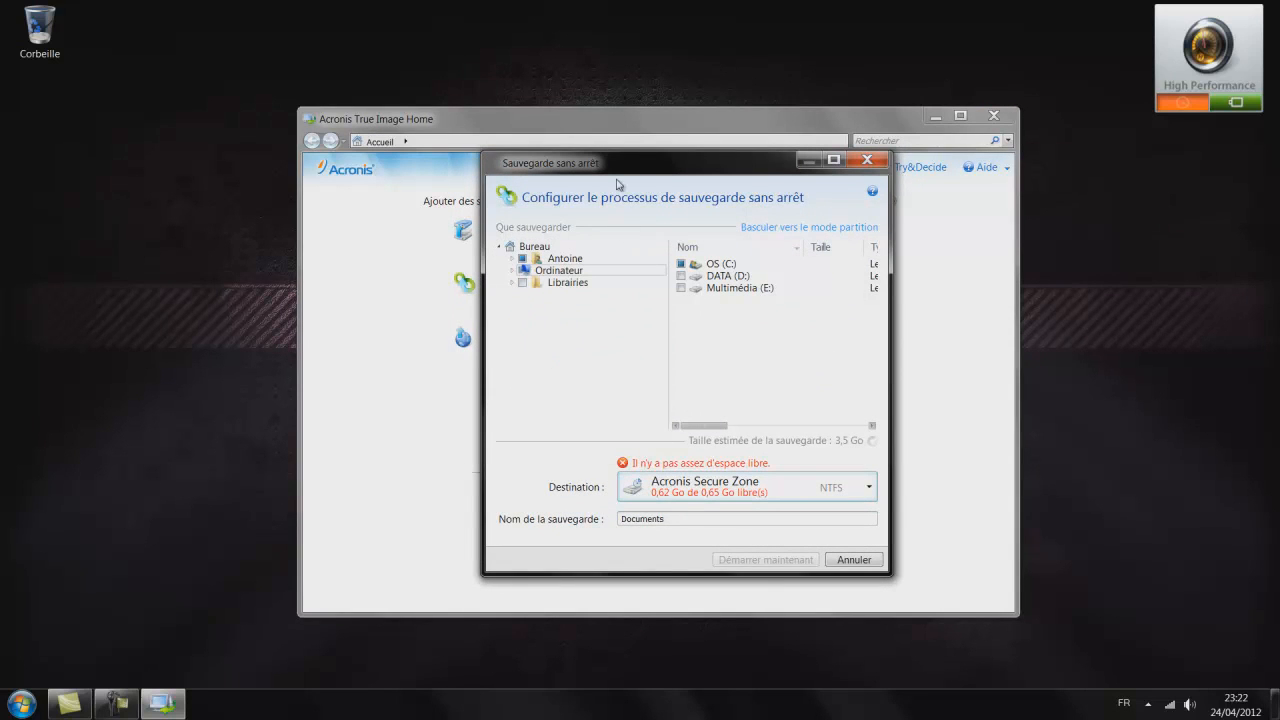
mouse_move(666, 159)
left_mouse_down()
mouse_move(688, 156)
mouse_move(676, 364)
mouse_move(891, 293)
mouse_move(670, 181)
mouse_move(689, 171)
mouse_move(663, 171)
left_mouse_up()
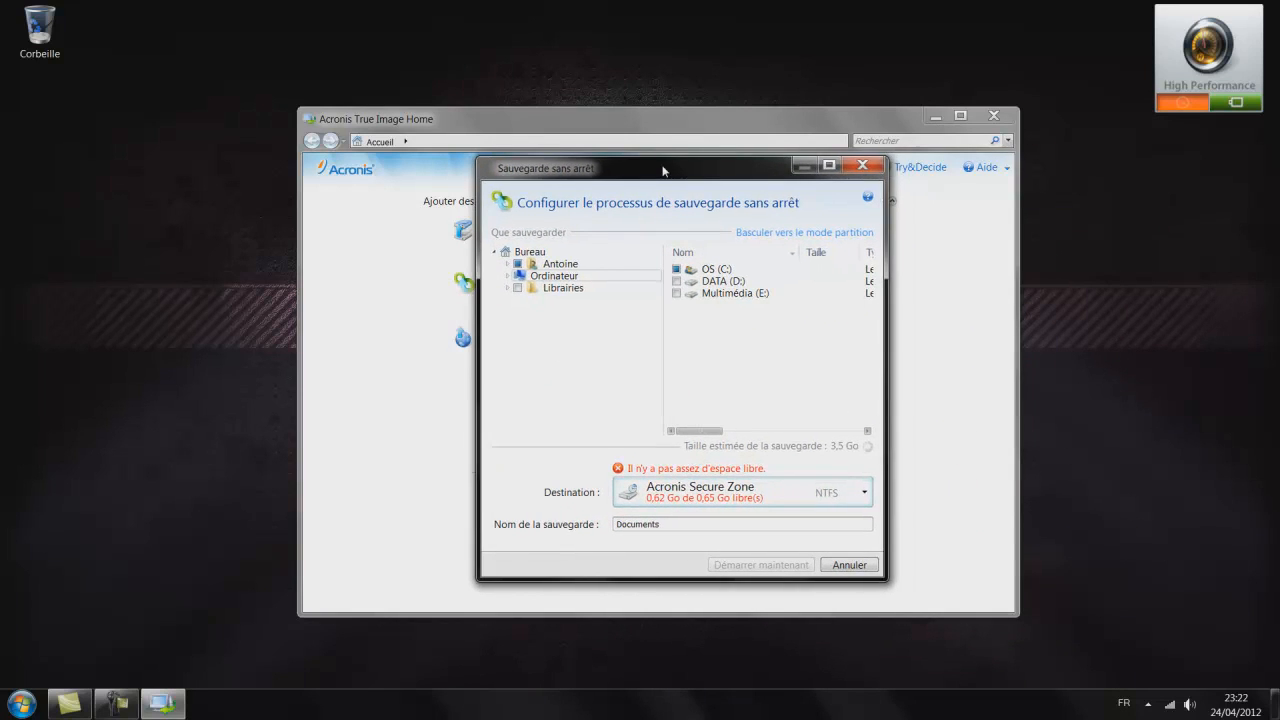
left_click(506, 264)
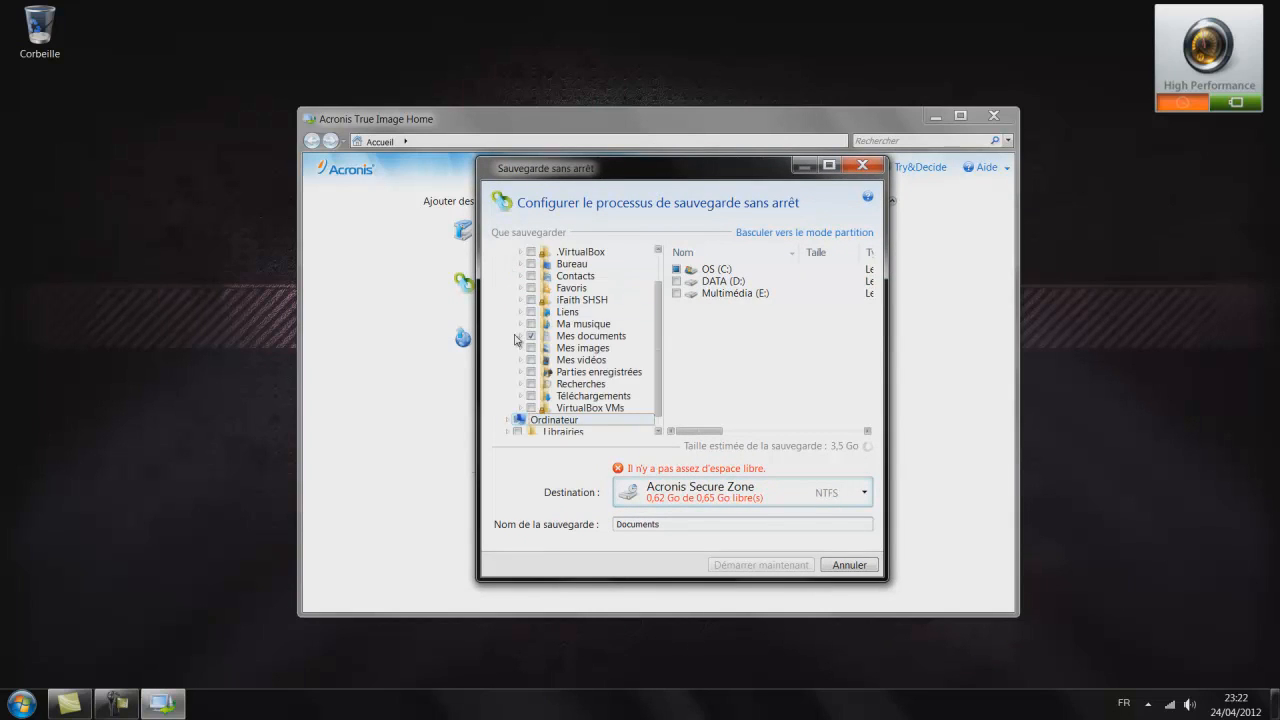
scroll(661, 300, "up", 2)
scroll(661, 300, "down", 2)
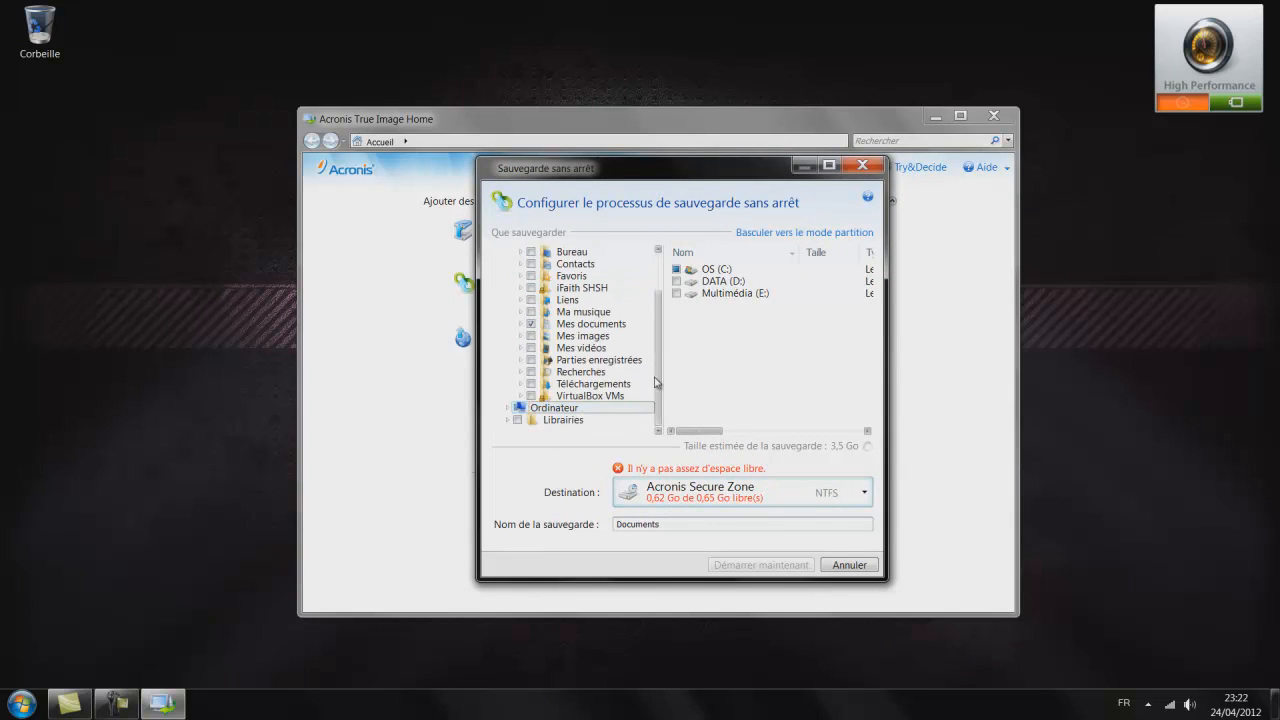
left_click(508, 409)
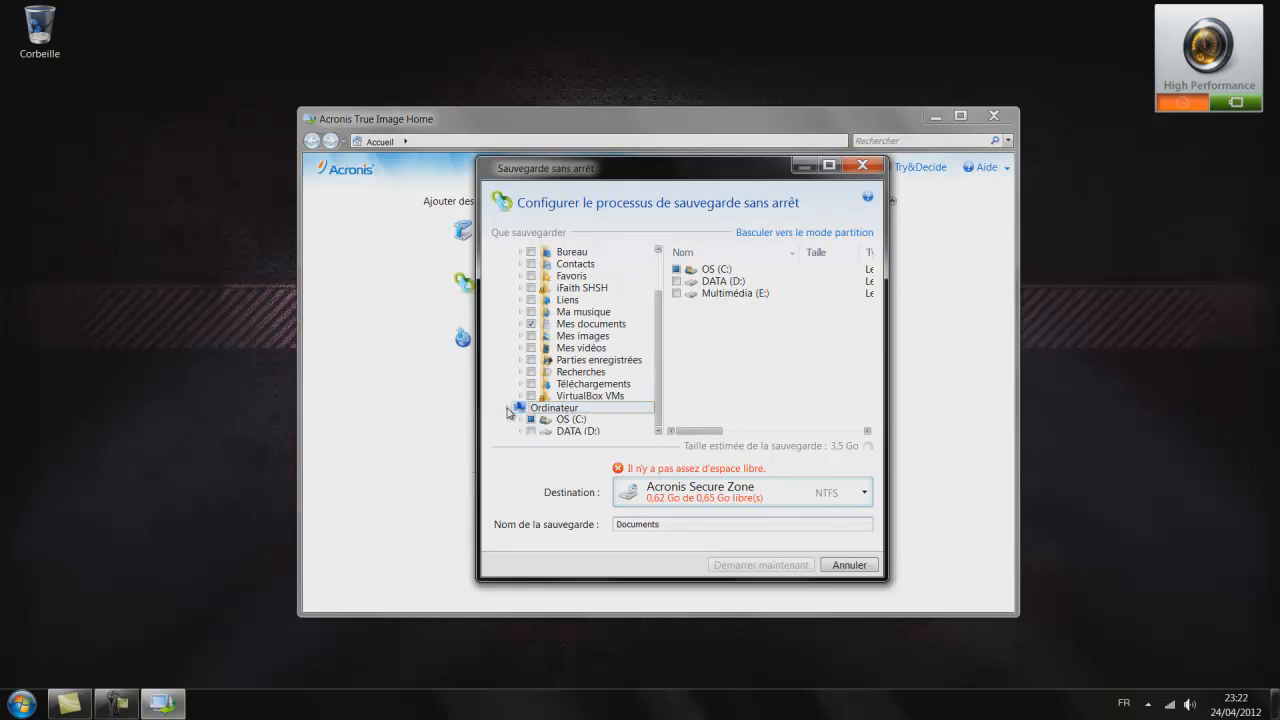
scroll(652, 418, "down", 1)
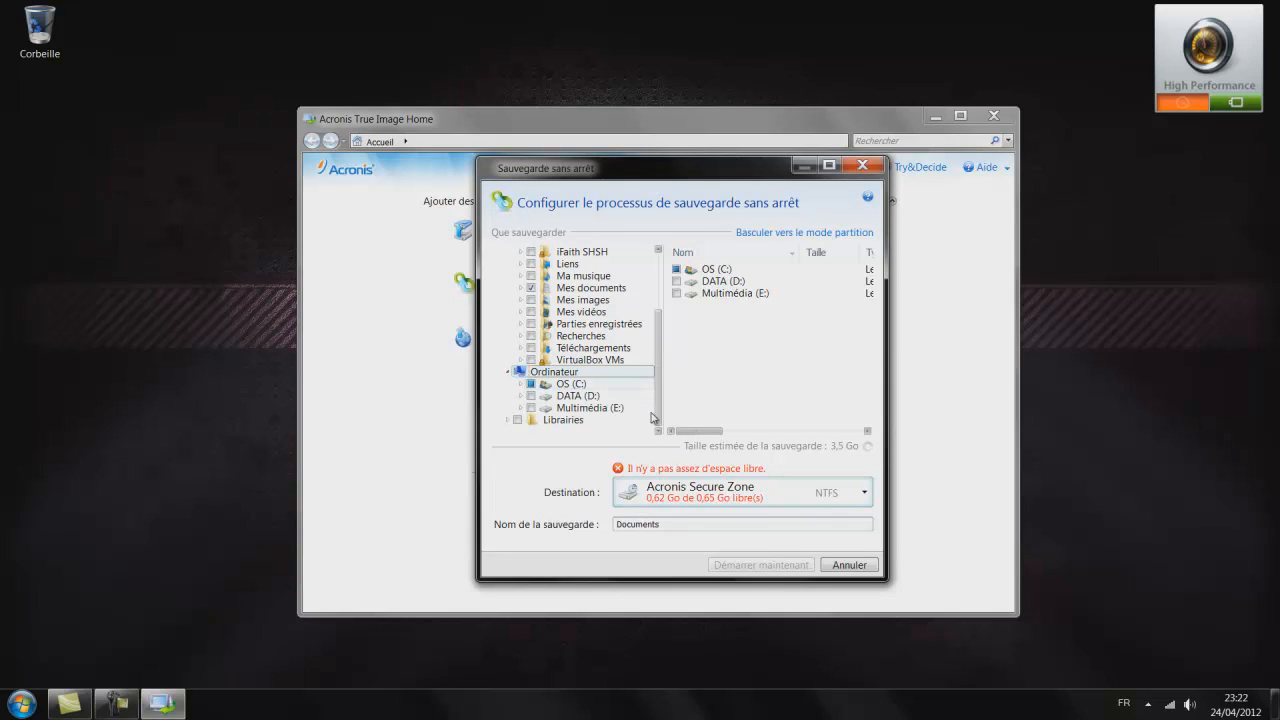
Include OS (C:) and DATA (D:) in the nonstop backup and set its destination to E:\
left_click(532, 386)
left_click(531, 385)
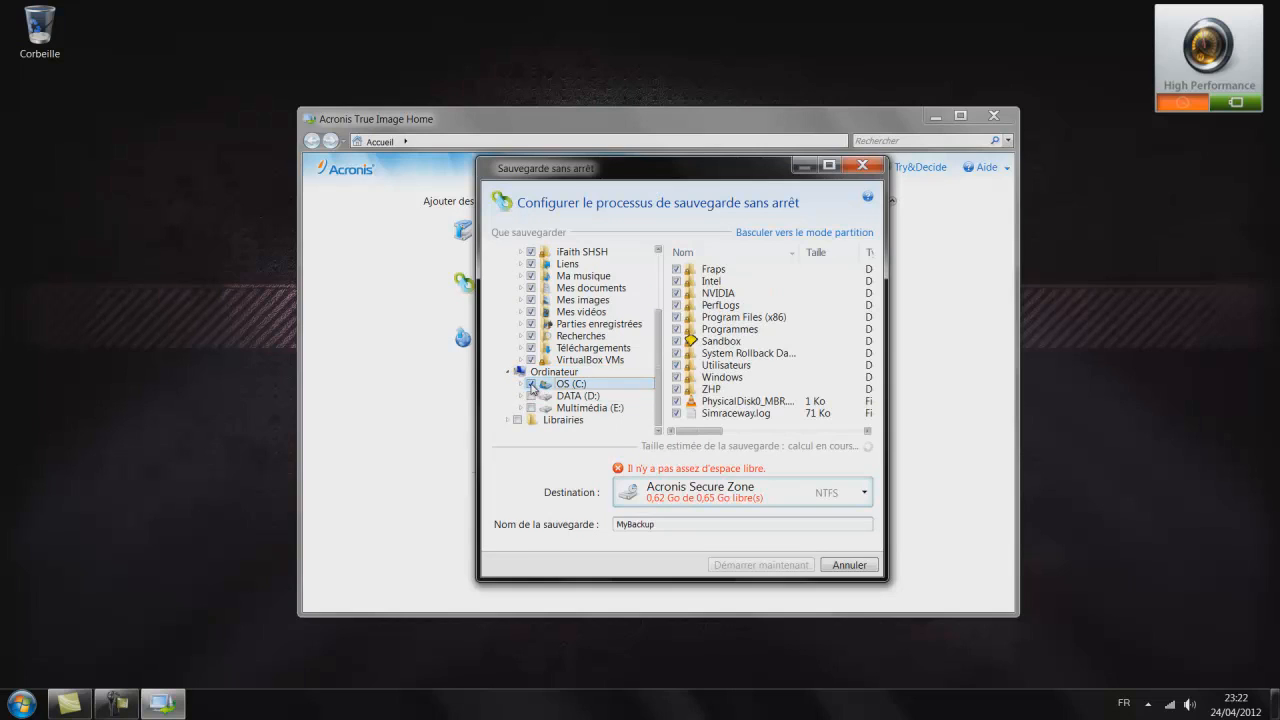
left_click_drag(661, 386, 667, 419)
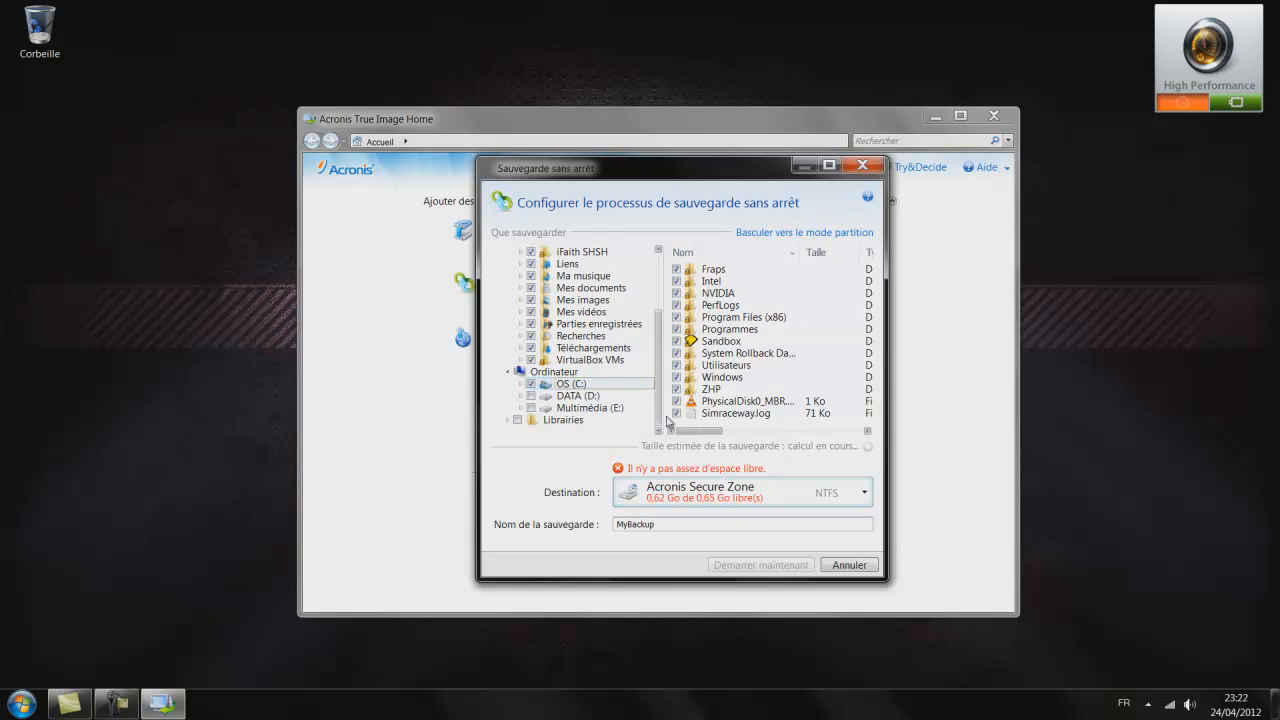
left_click(531, 396)
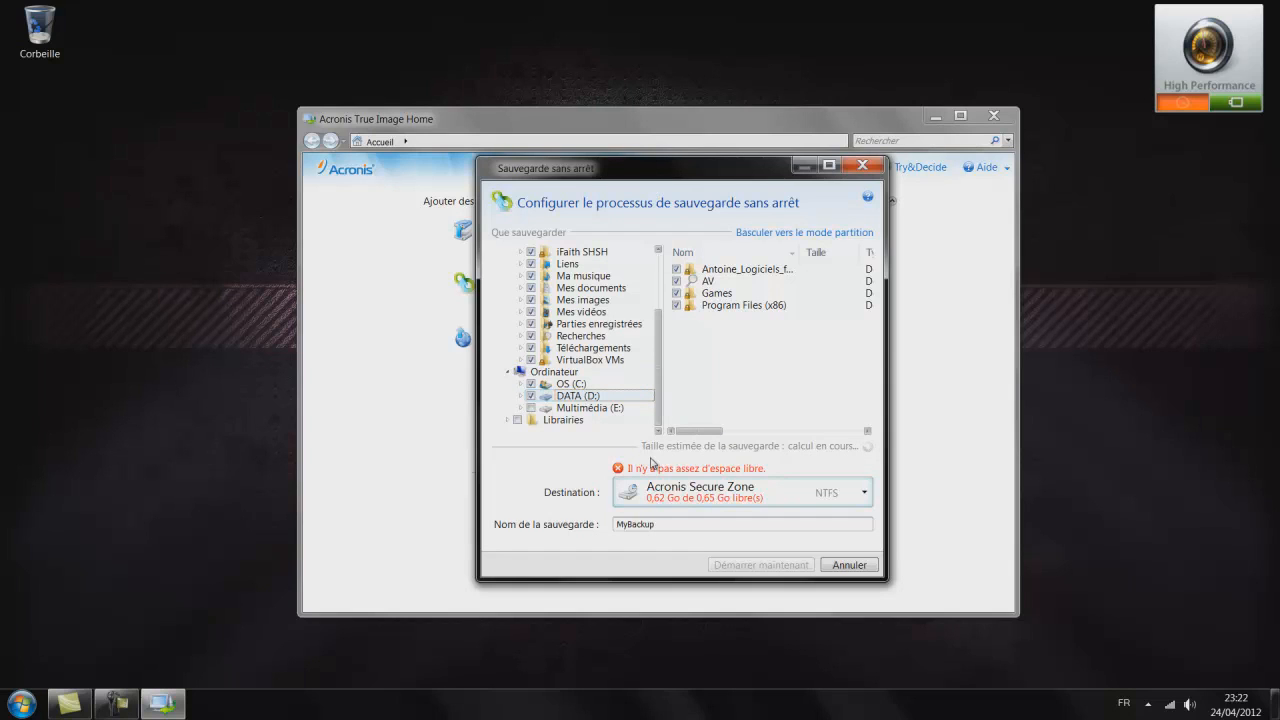
left_click(816, 489)
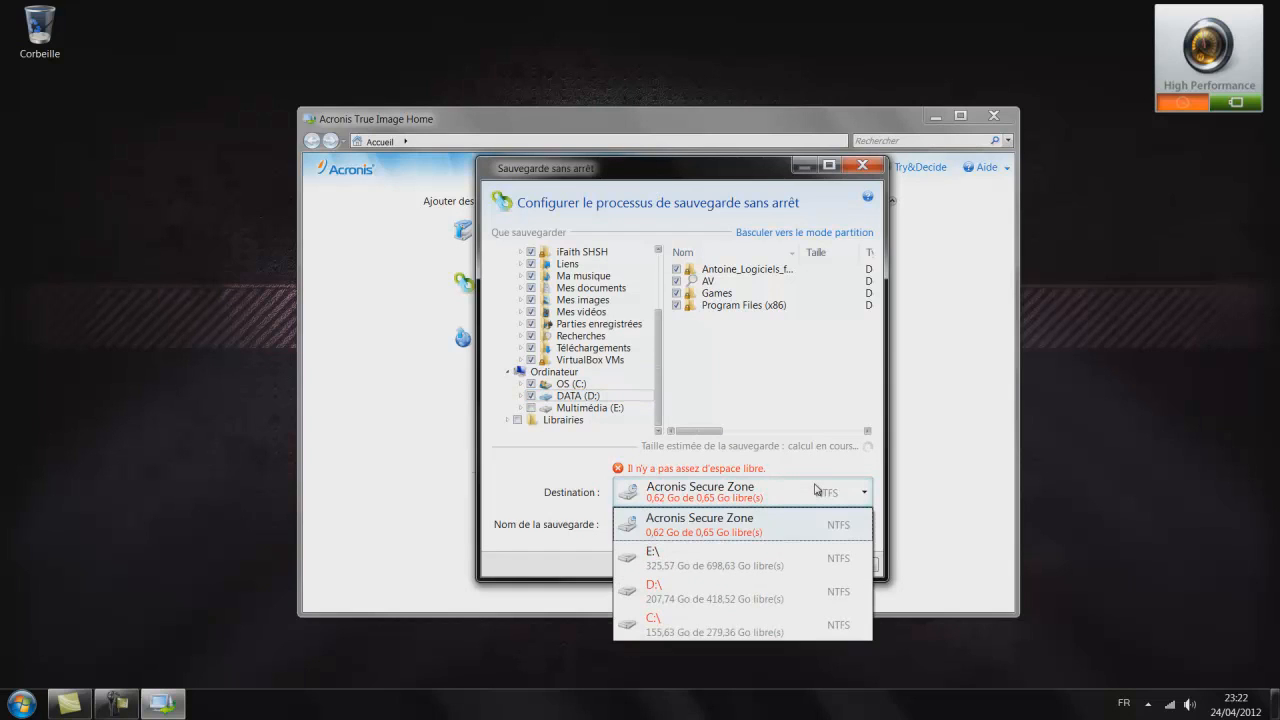
left_click(749, 562)
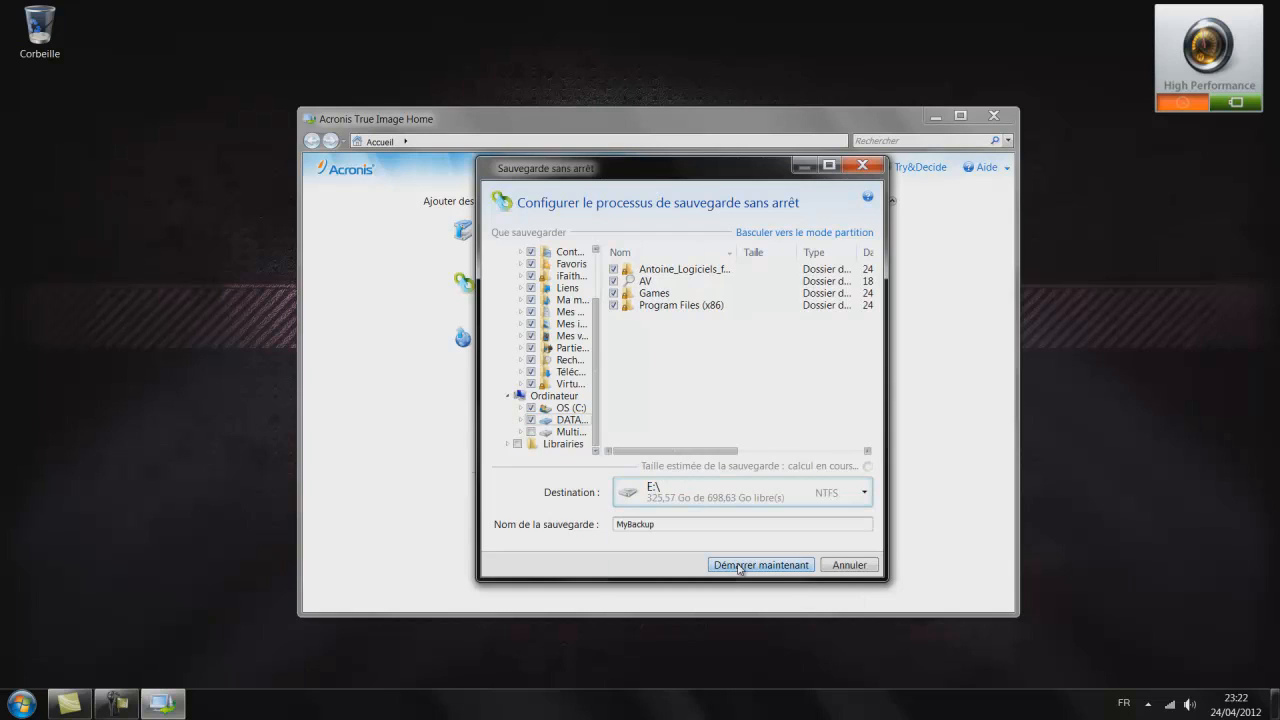
Switch the nonstop backup's source selection to partition mode and close the setup without starting the backup
left_click(815, 233)
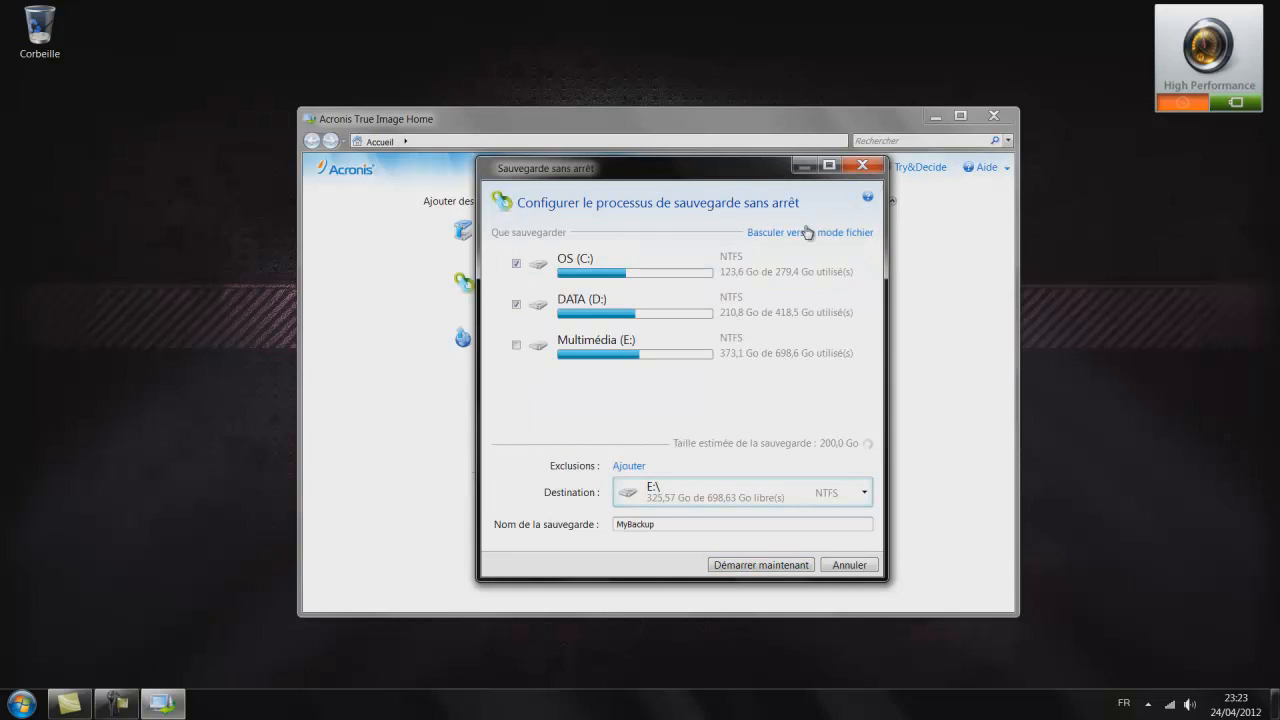
left_click(811, 233)
left_click(818, 235)
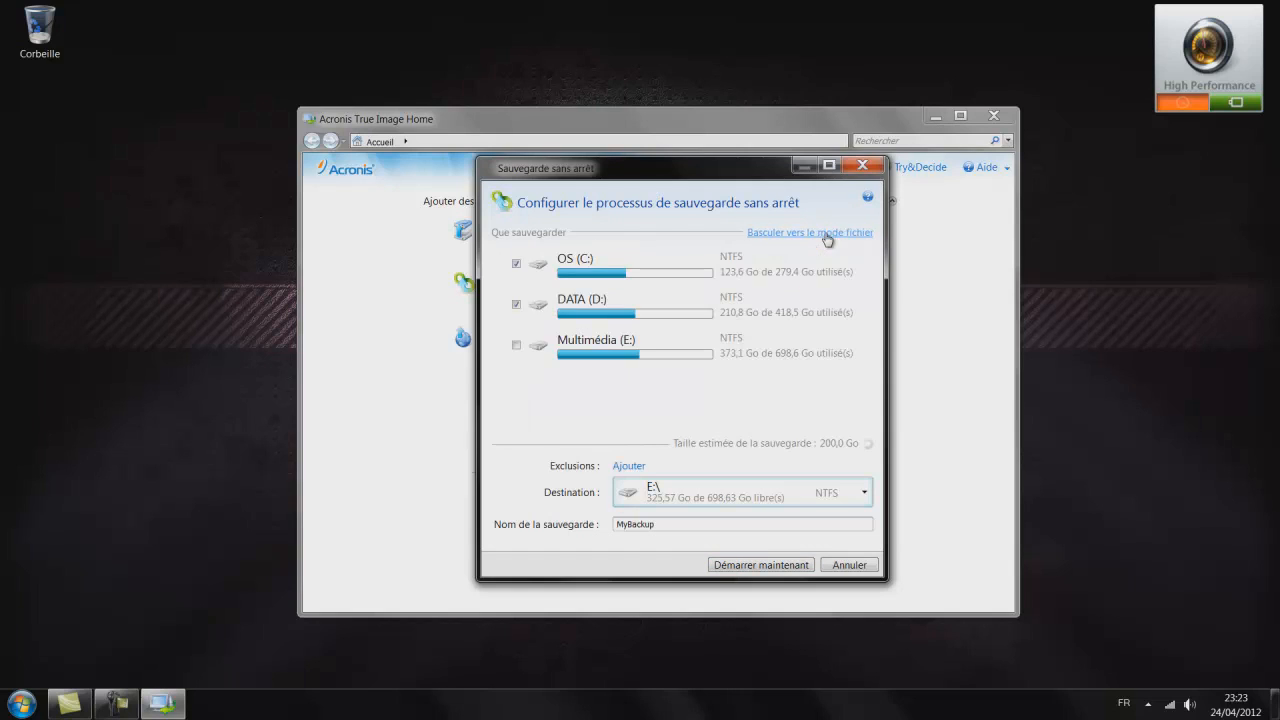
left_click_drag(632, 170, 893, 213)
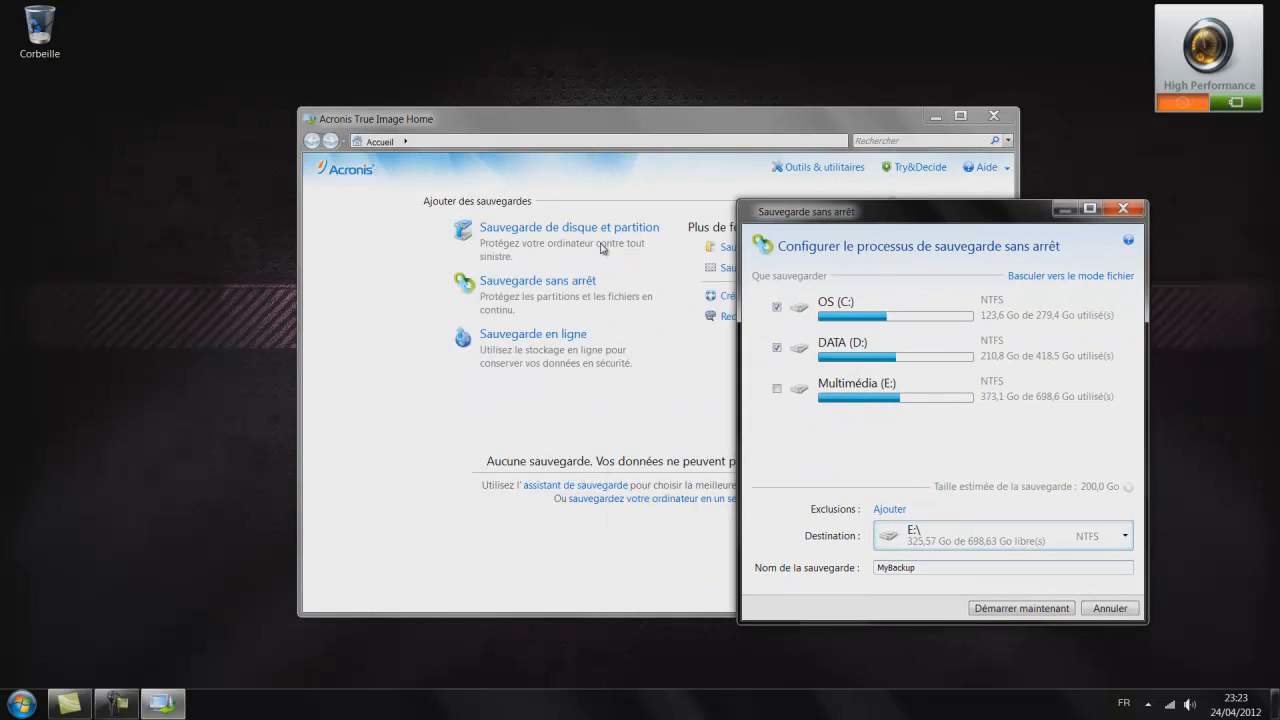
left_click(1132, 217)
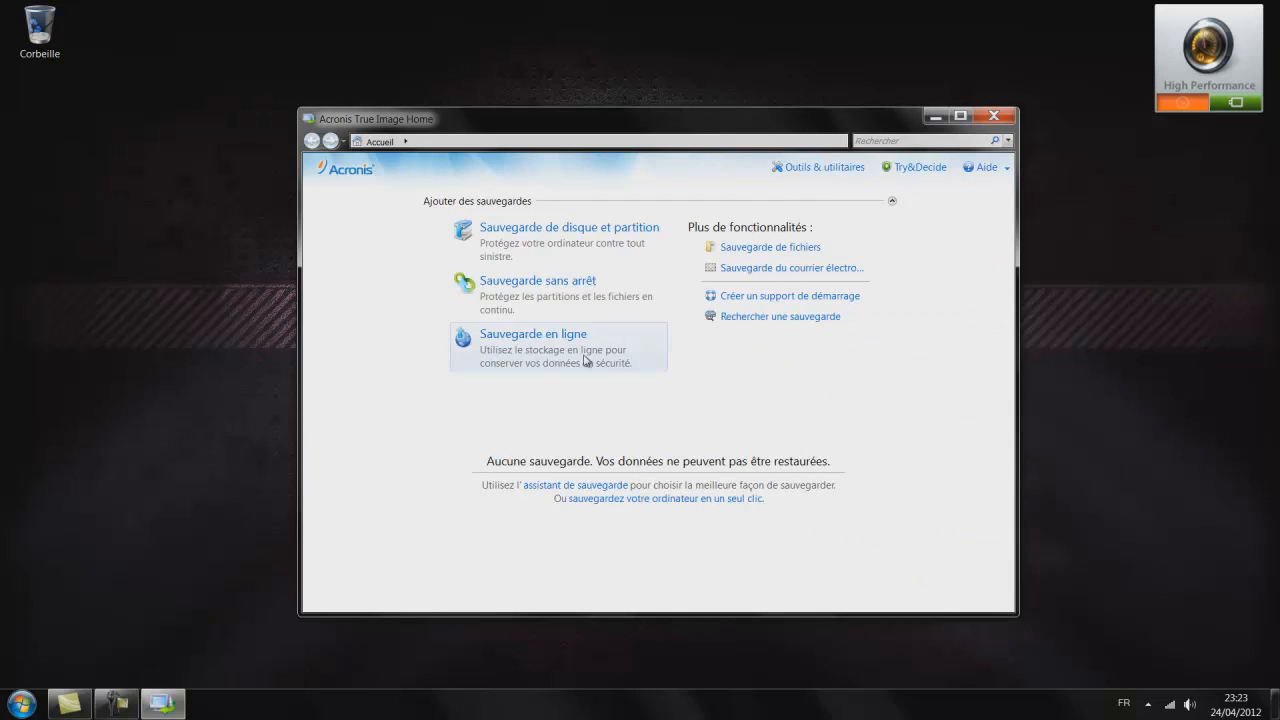
Reopen the nonstop backup setup, review its available destinations, and close it without starting the backup
left_click(594, 305)
left_click(1046, 540)
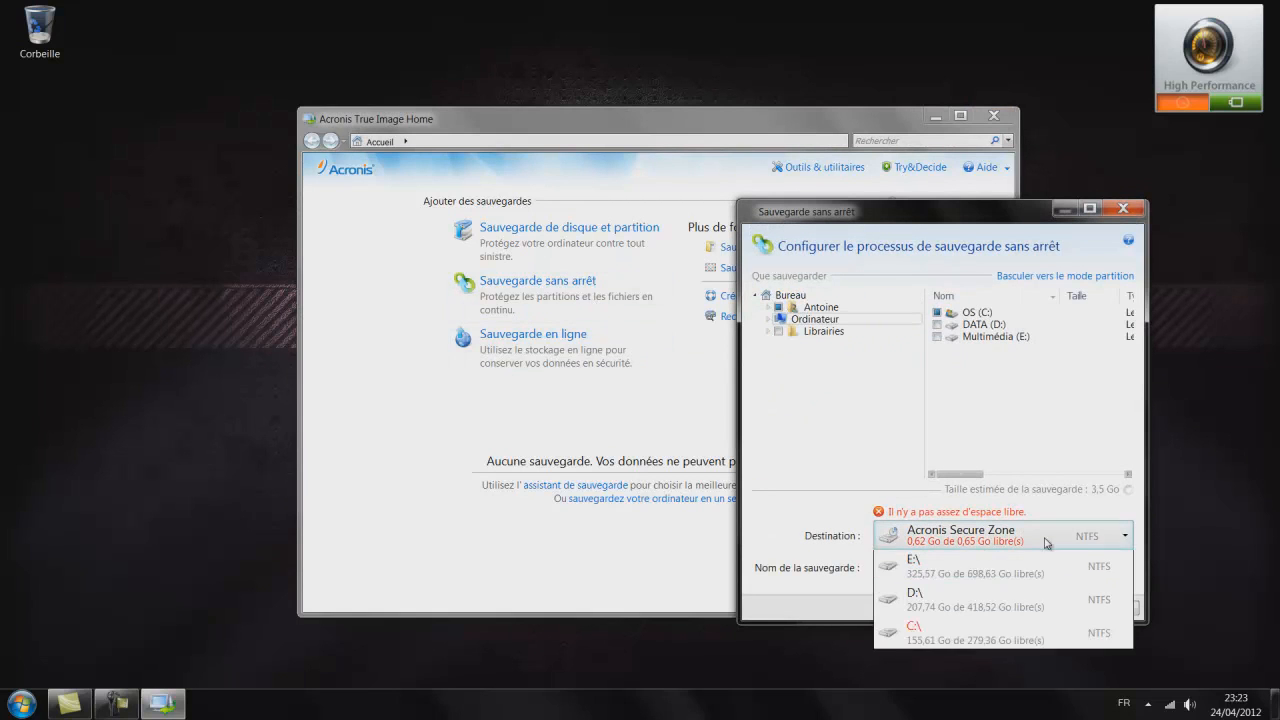
left_click(785, 516)
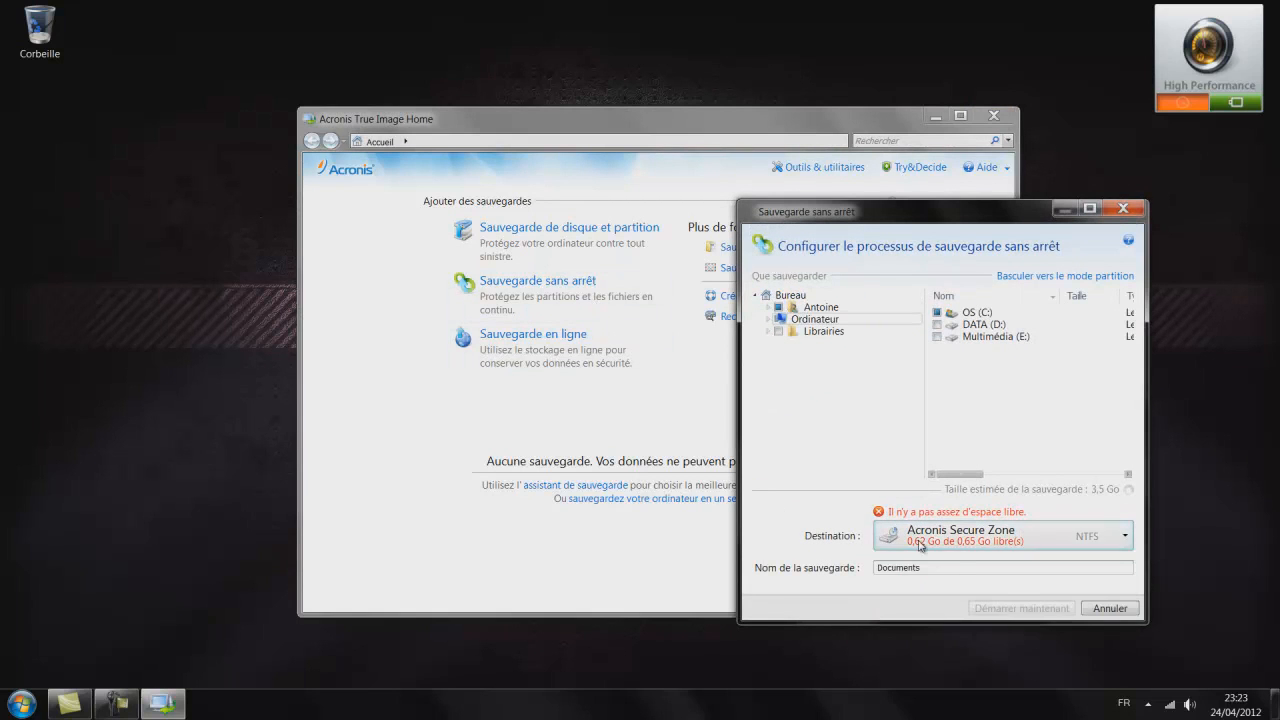
left_click(962, 570)
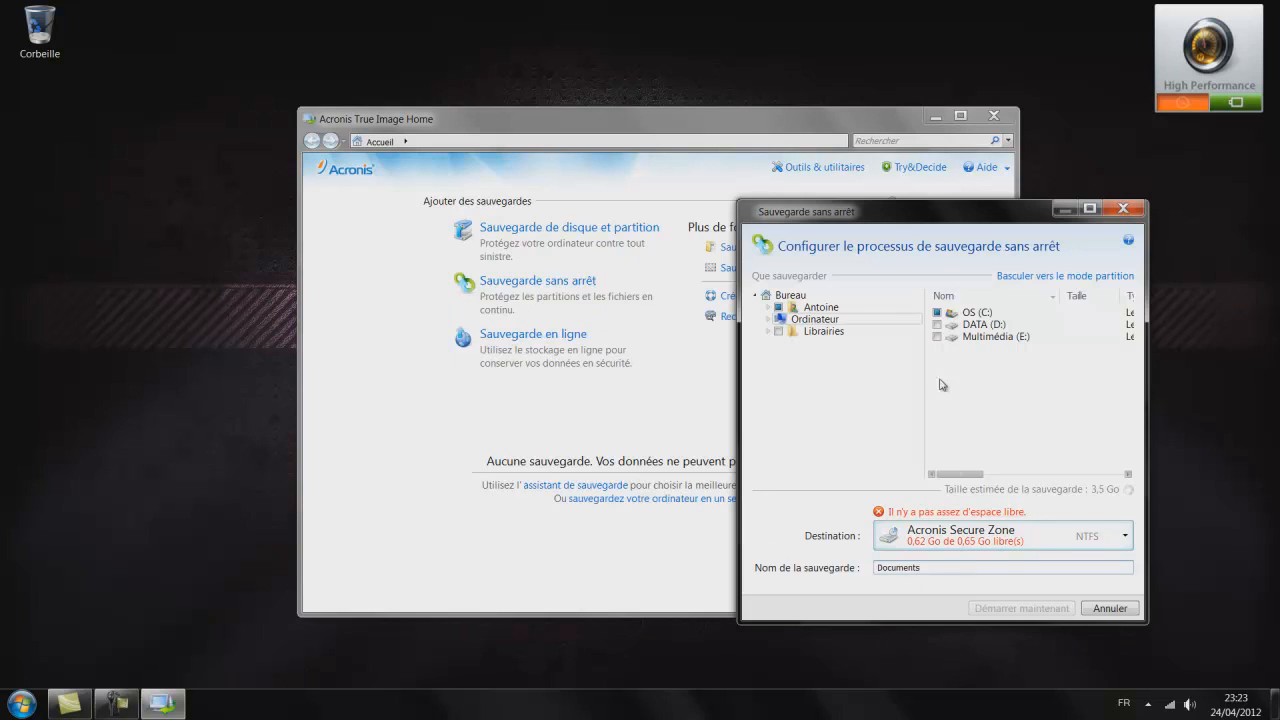
left_click(1123, 208)
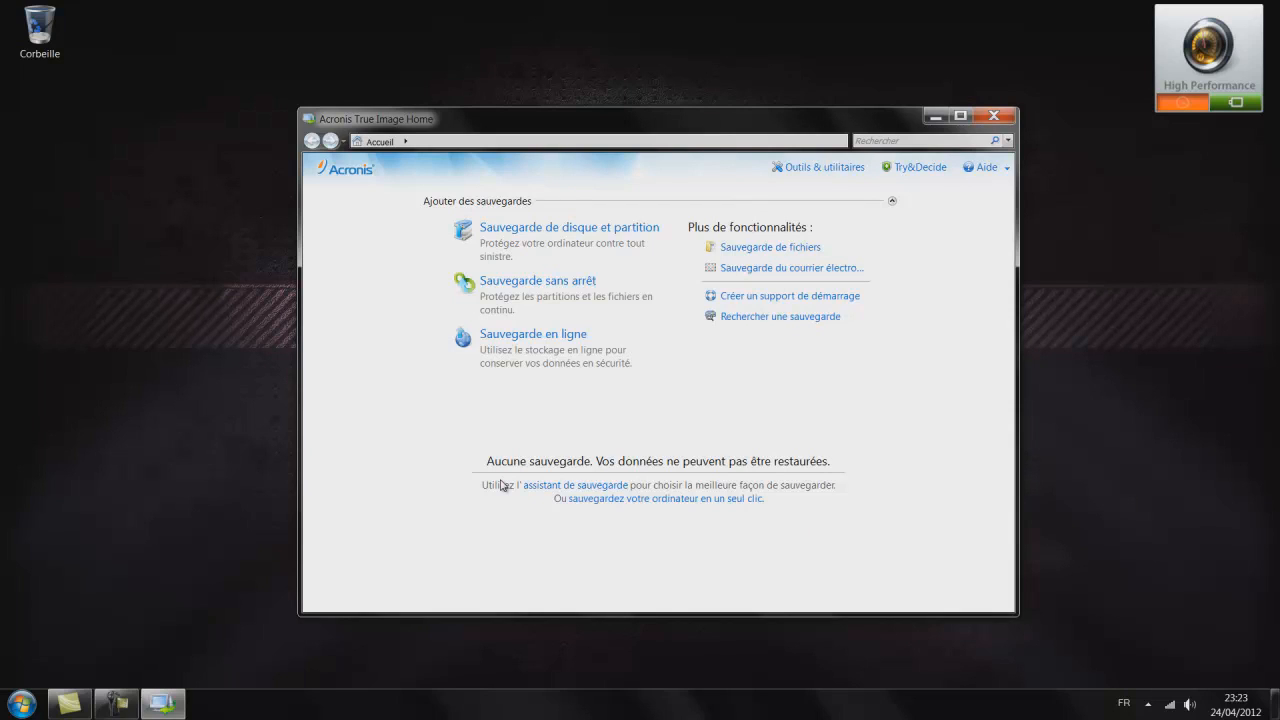
Go to Outils & utilitaires, review the activation option of Acronis Startup Recovery Manager, and cancel without activating it
left_click(806, 168)
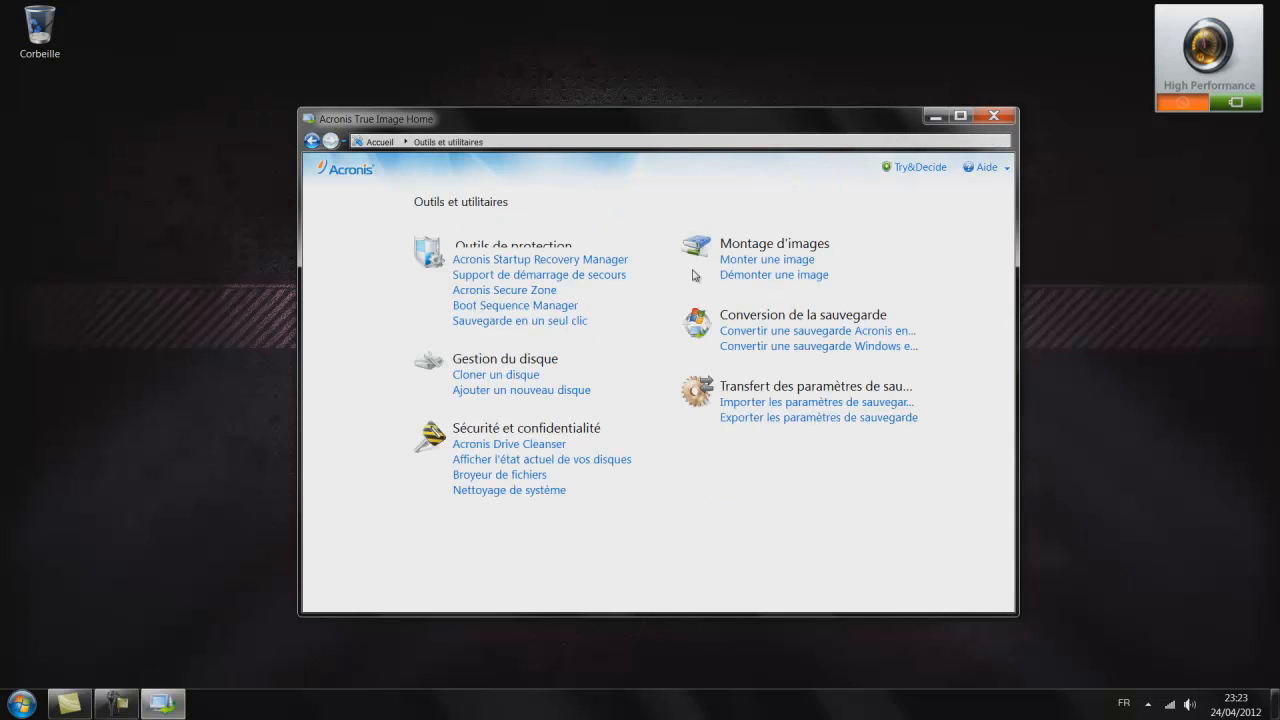
left_click(314, 145)
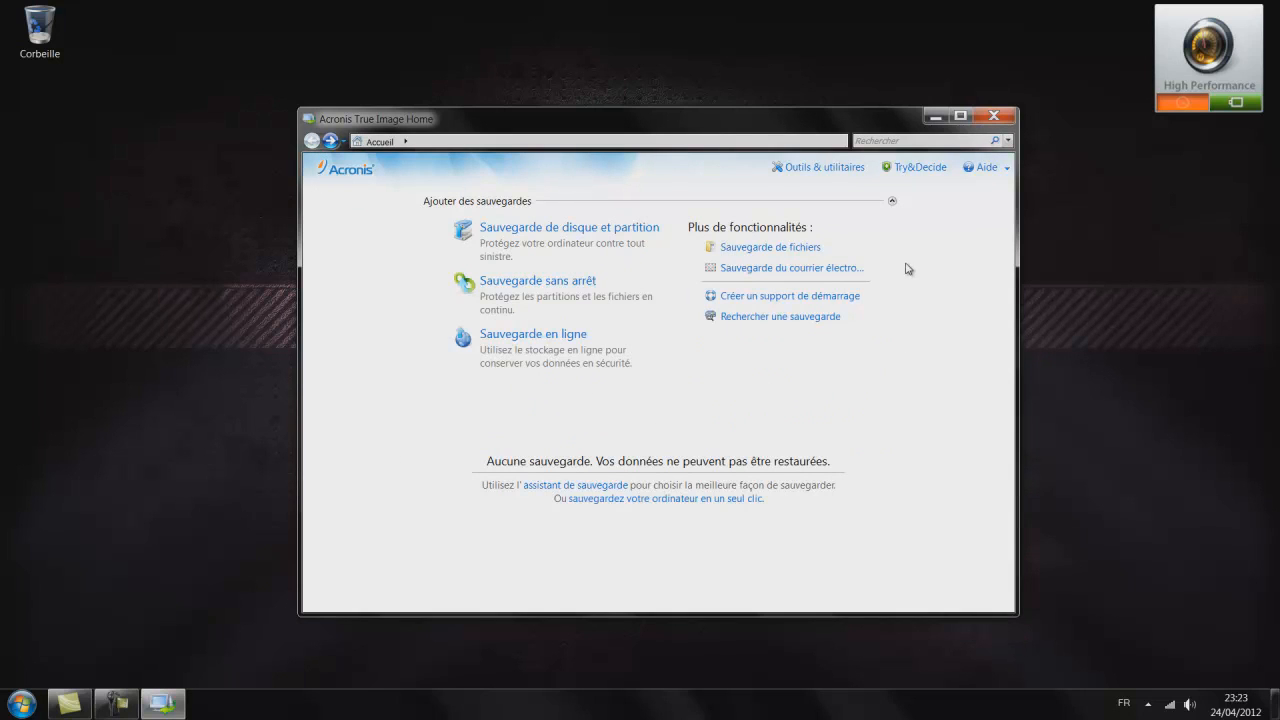
left_click(825, 170)
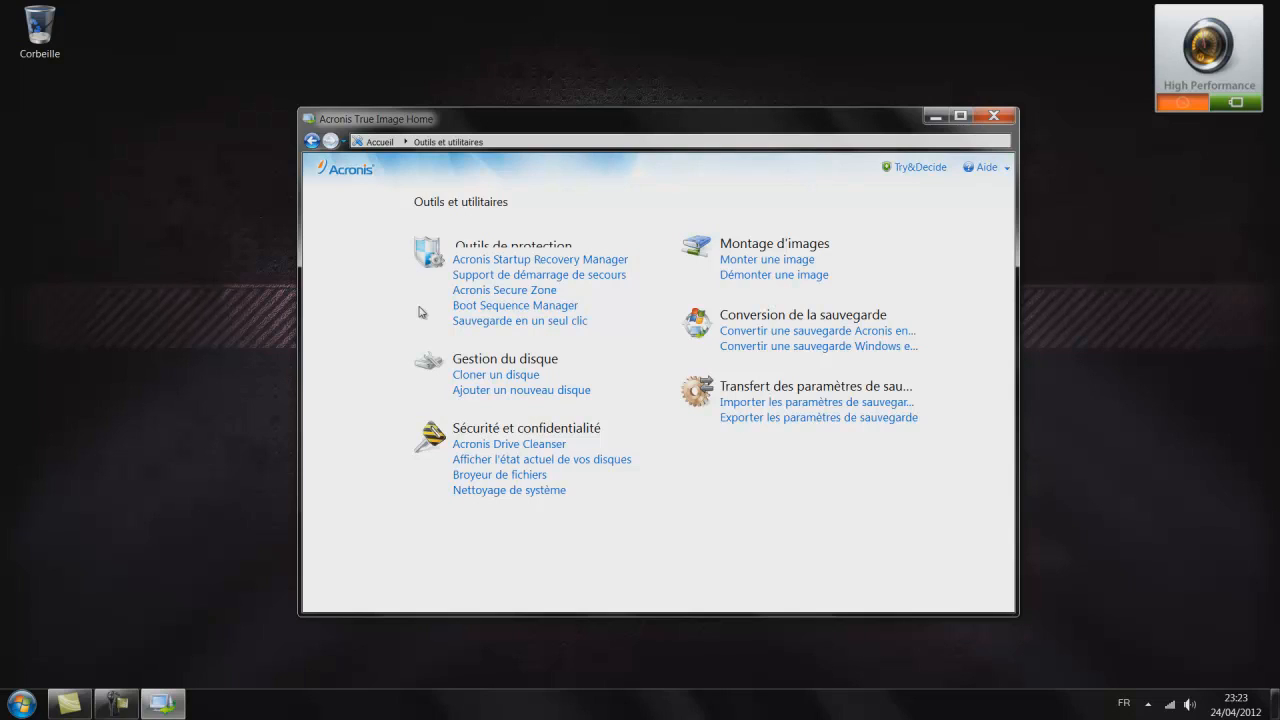
left_click(604, 261)
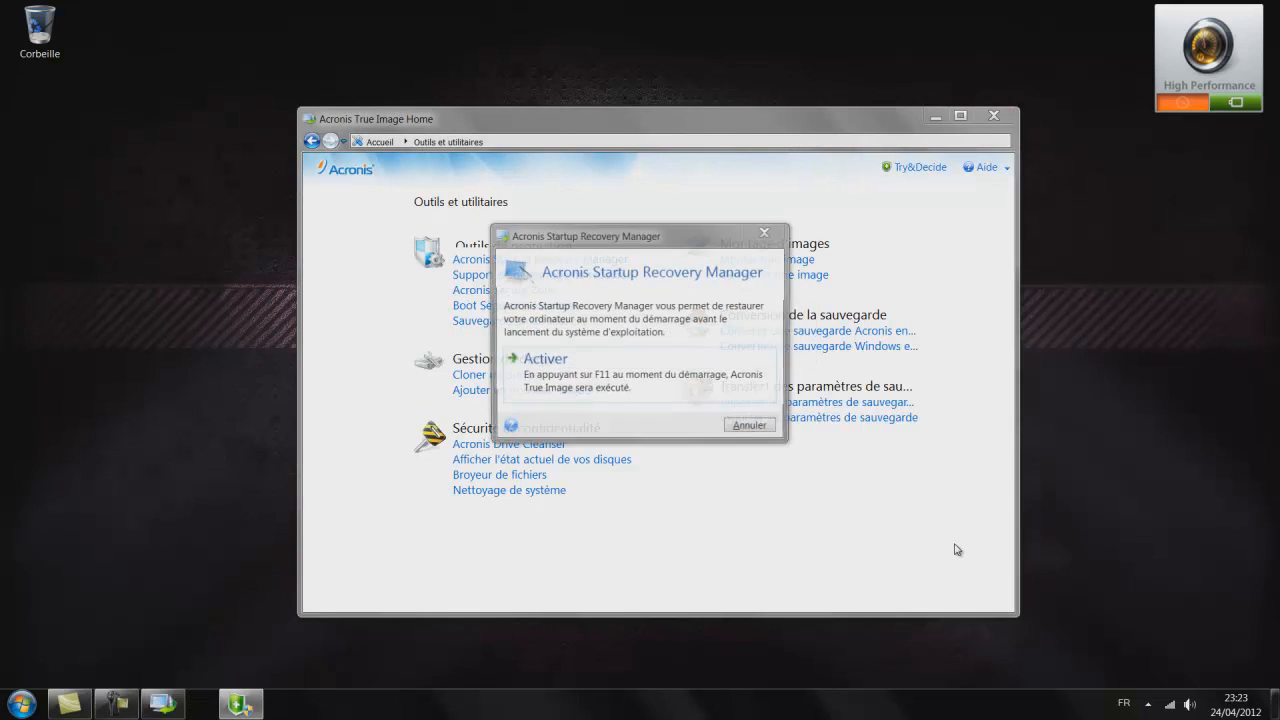
left_click_drag(629, 241, 914, 235)
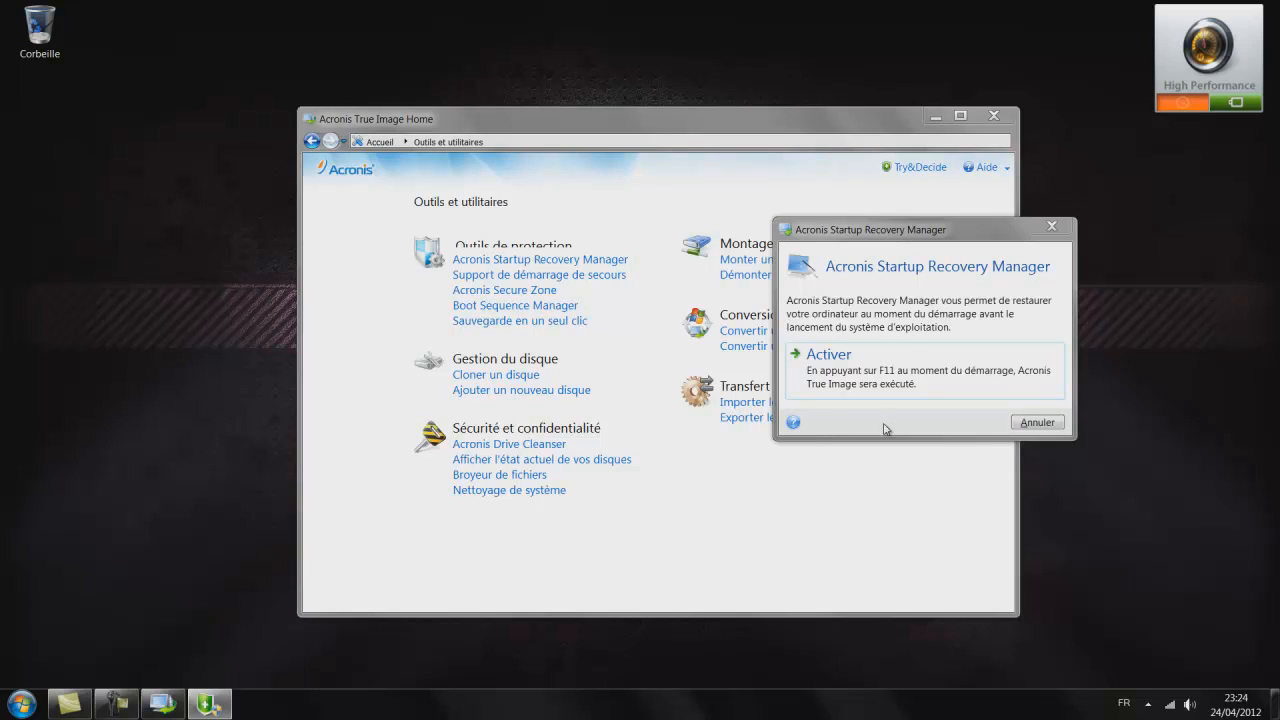
left_click(1044, 424)
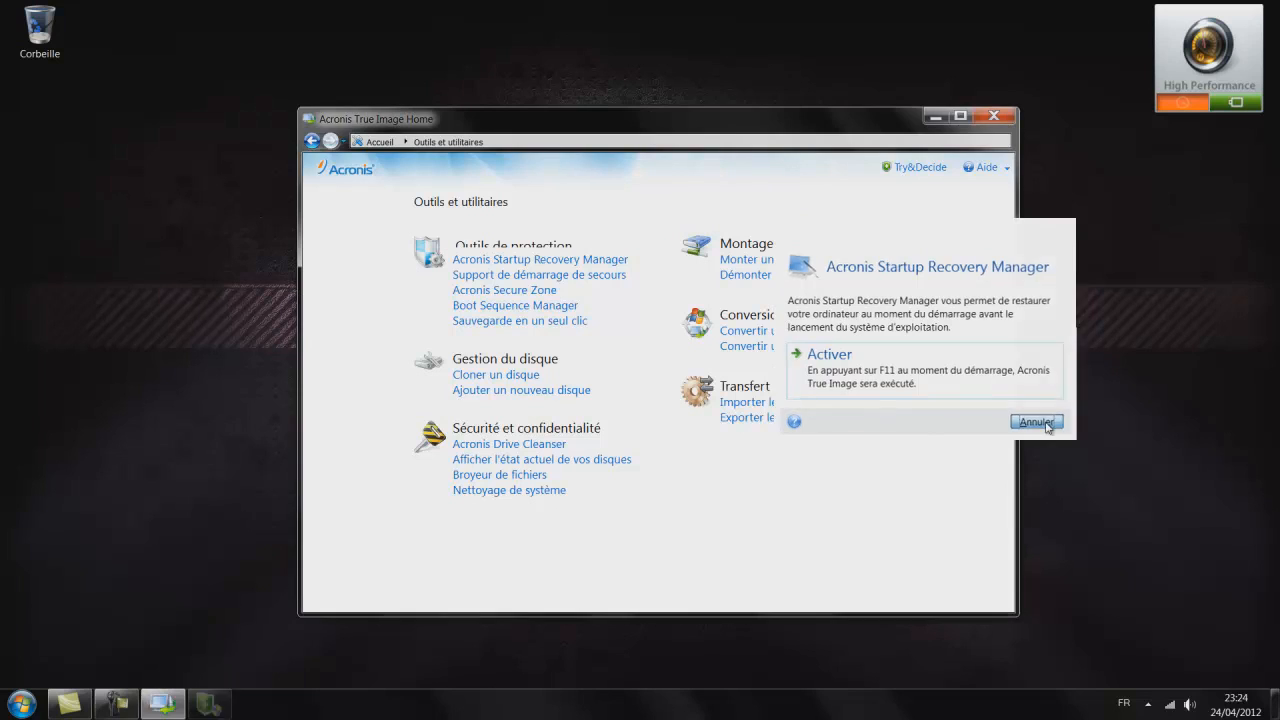
Start Acronis Media Builder from Support de démarrage de secours and include Acronis True Image Home (version complète) in the rescue media content
left_click(575, 276)
left_click_drag(618, 115, 646, 115)
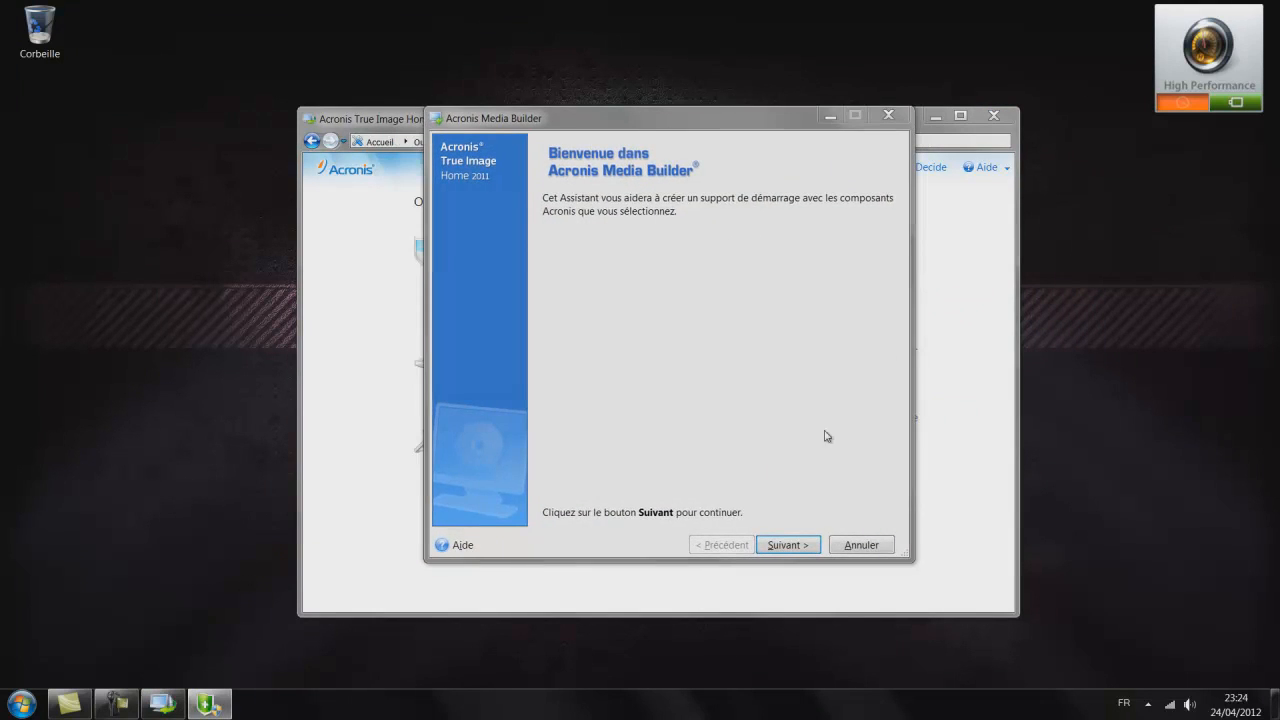
left_click(804, 548)
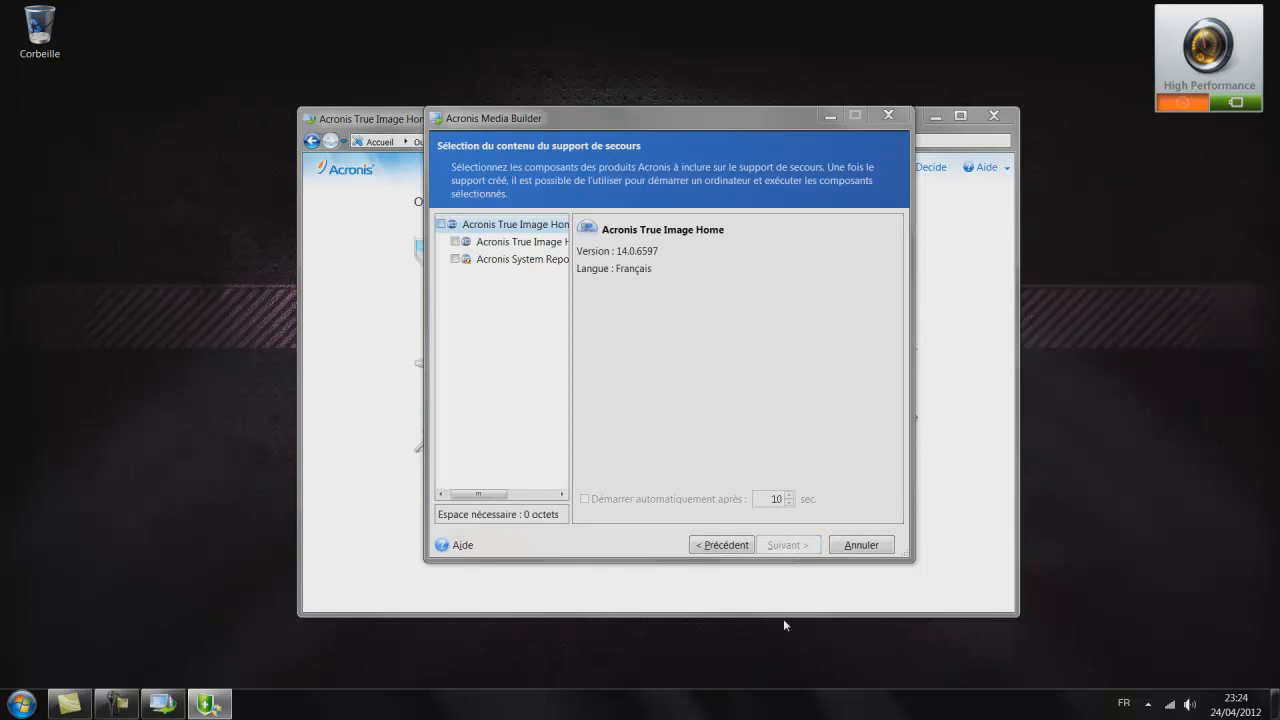
left_click_drag(571, 347, 665, 352)
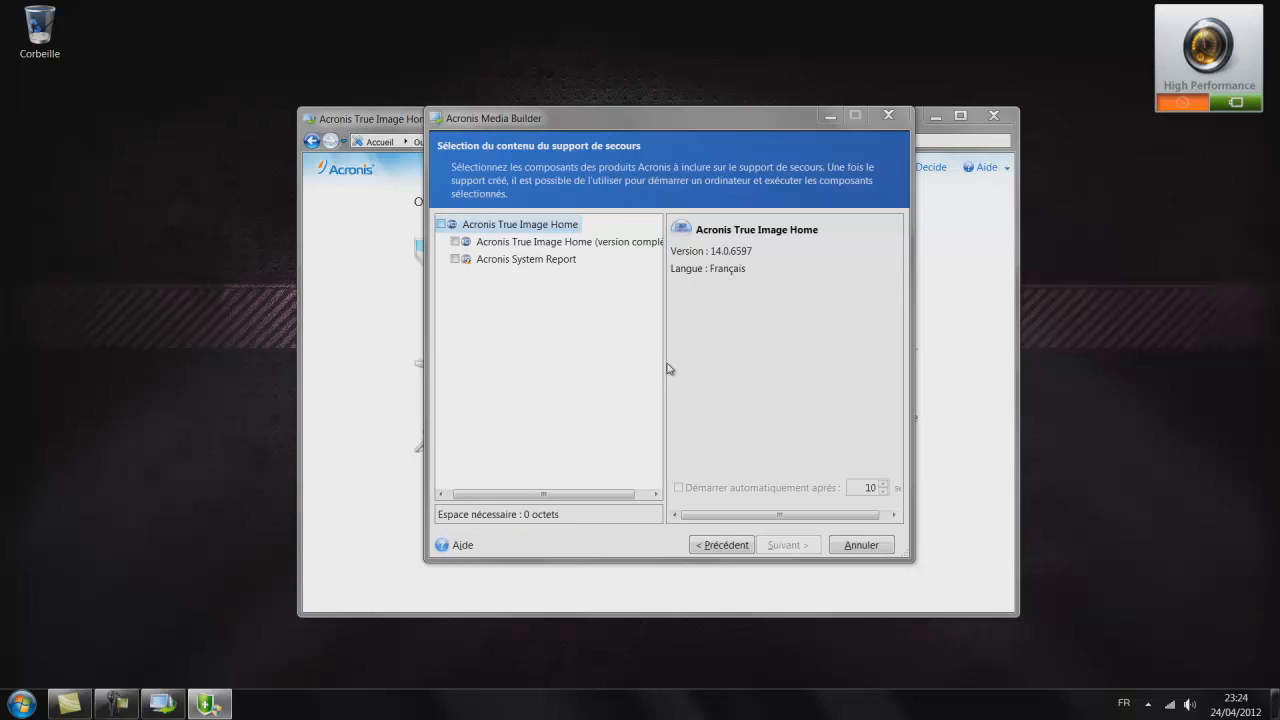
left_click_drag(665, 361, 708, 366)
left_click(463, 242)
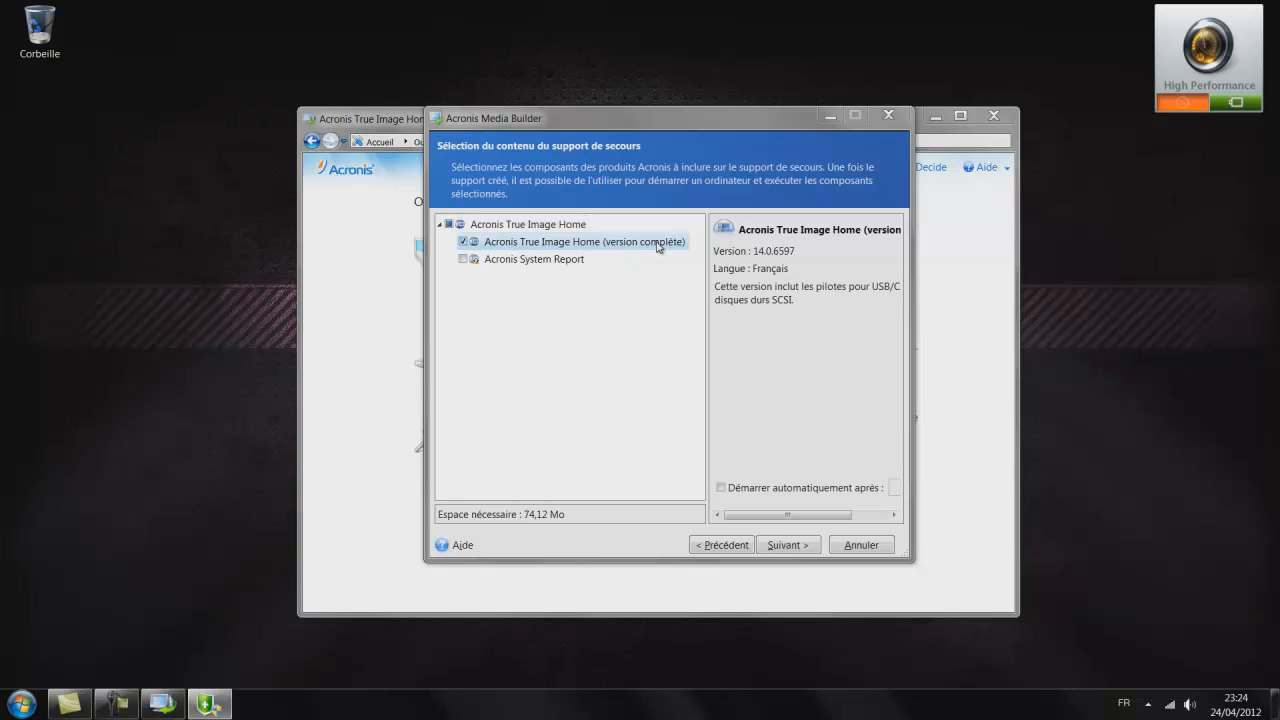
left_click_drag(912, 270, 985, 264)
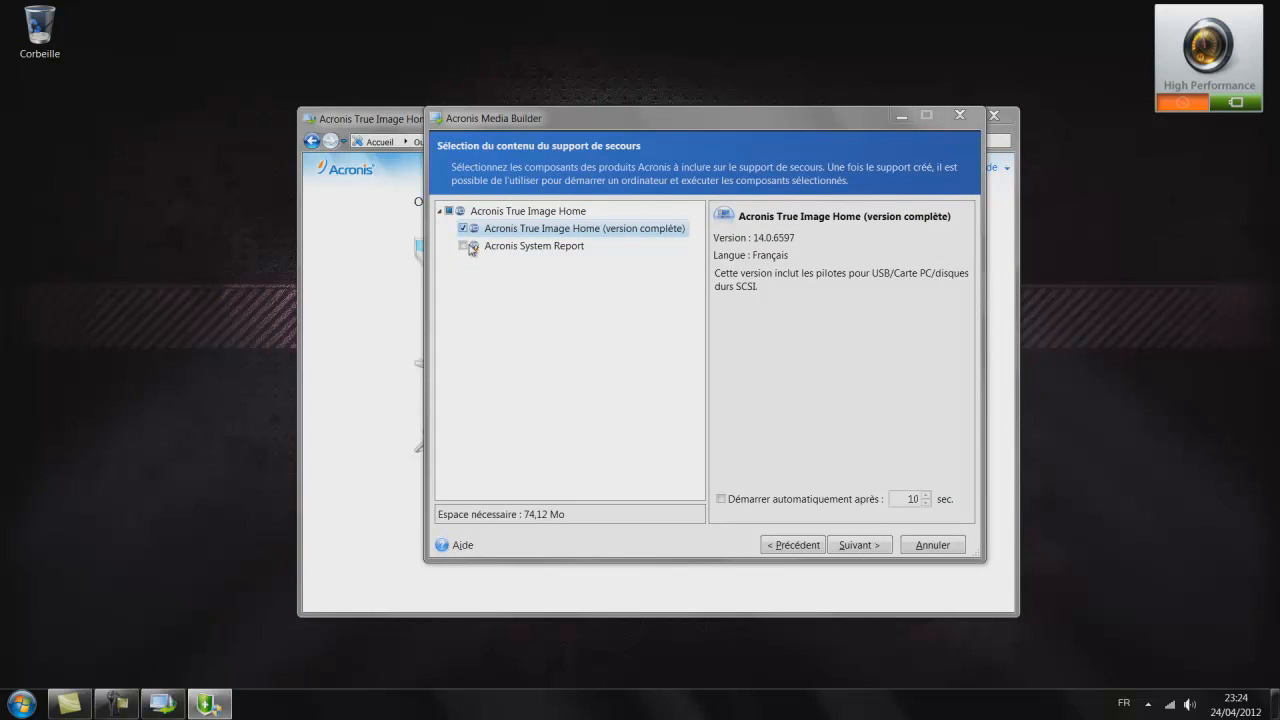
Deselect Acronis True Image Home (version complète) from the rescue media content and cancel Acronis Media Builder
left_click(463, 228)
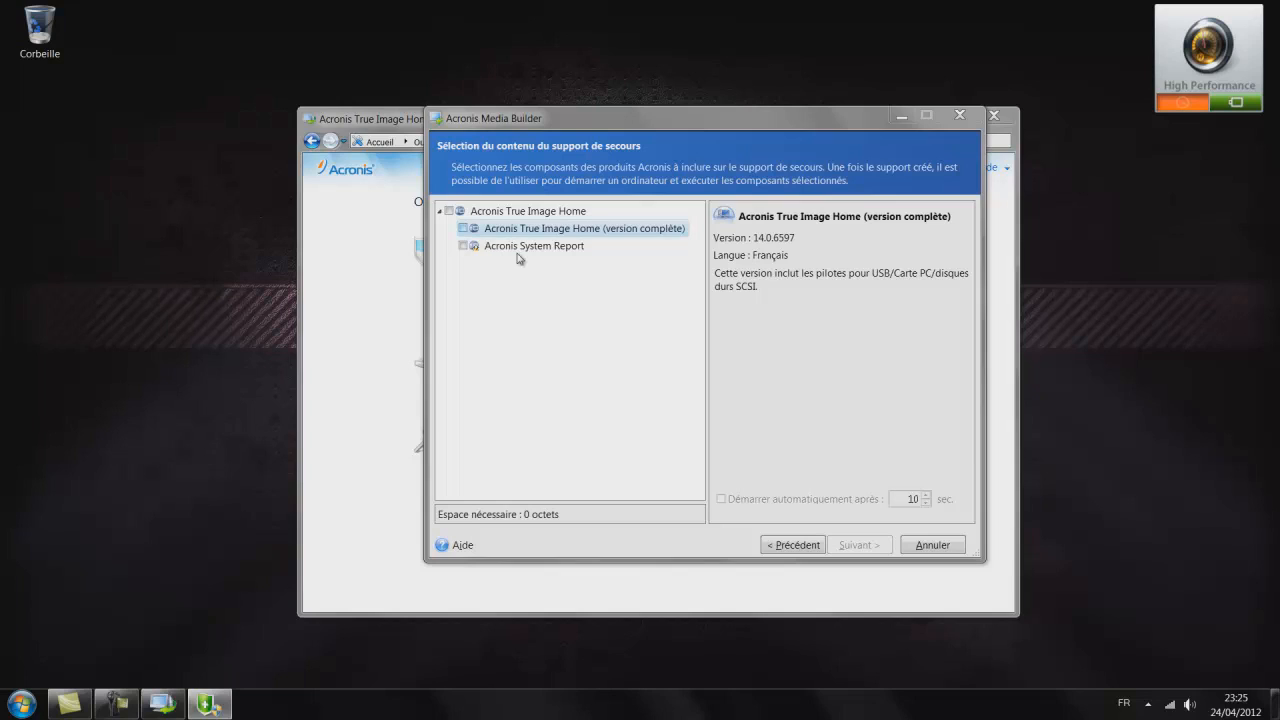
left_click(463, 229)
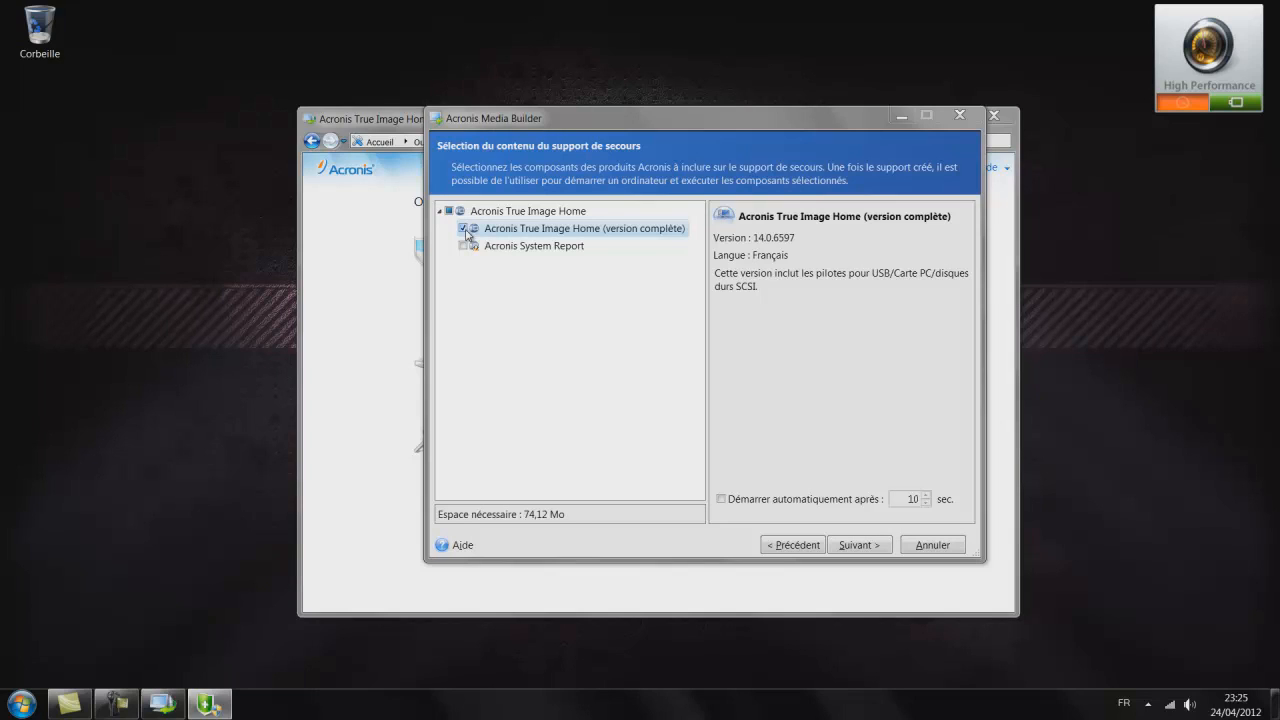
left_click(464, 231)
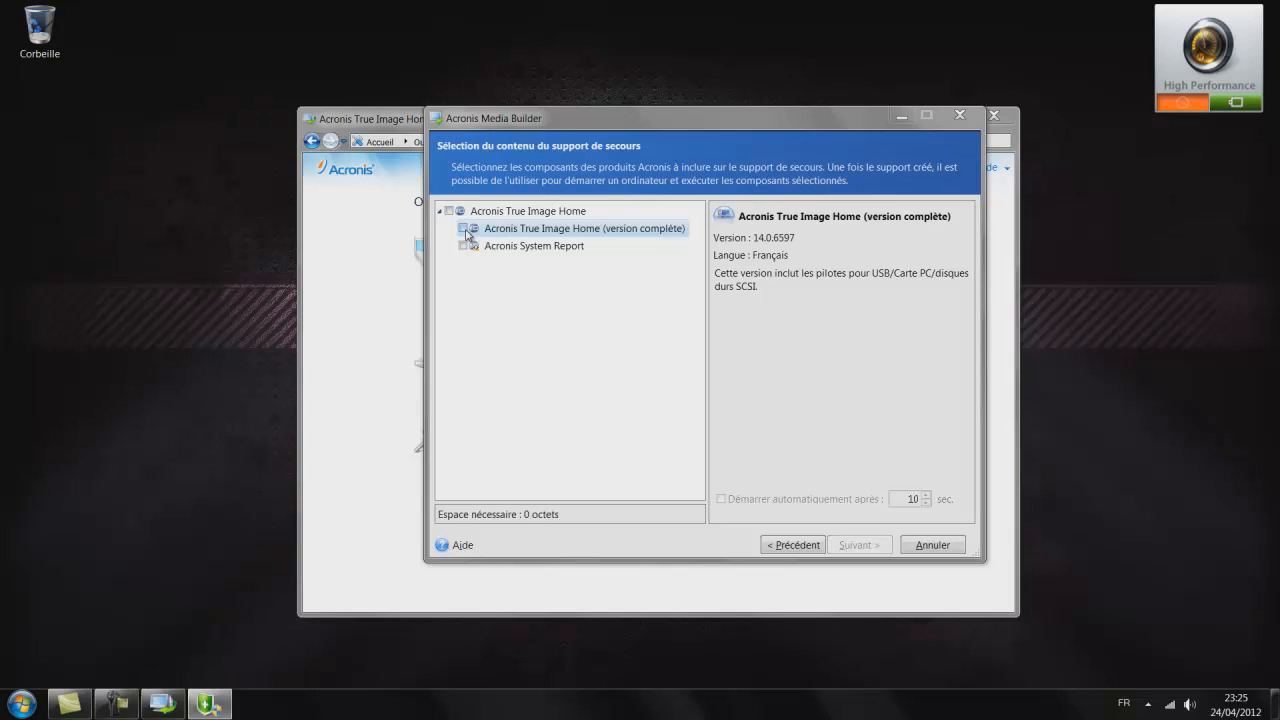
left_click(932, 545)
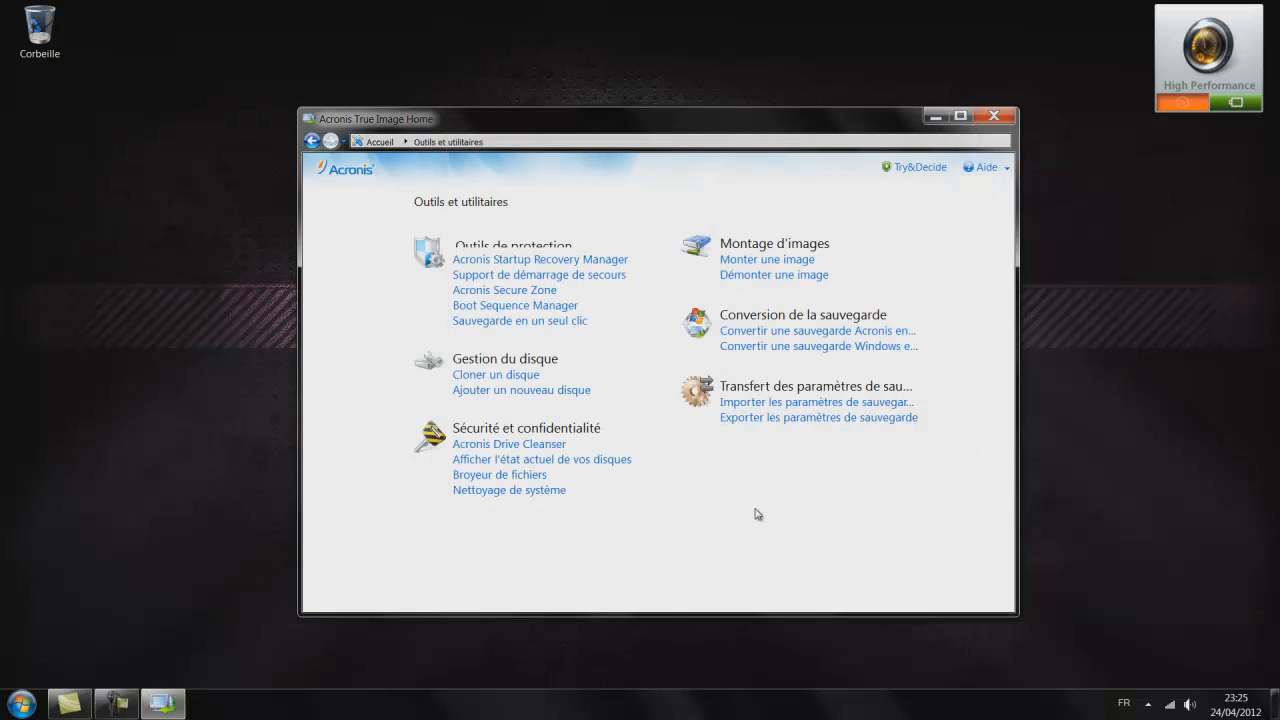
Review the Acronis Secure Zone wizard, including the free-space selection for increasing its size on Disque 1, and cancel it
left_click(540, 292)
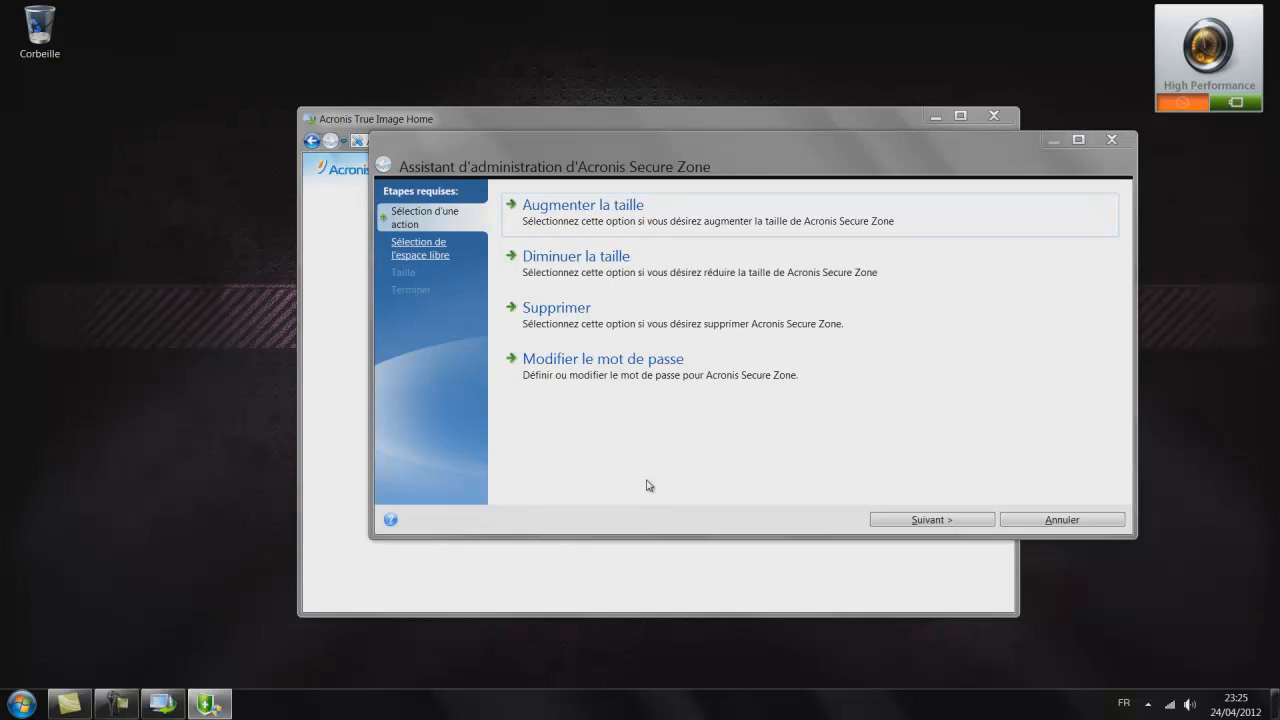
left_click(621, 204)
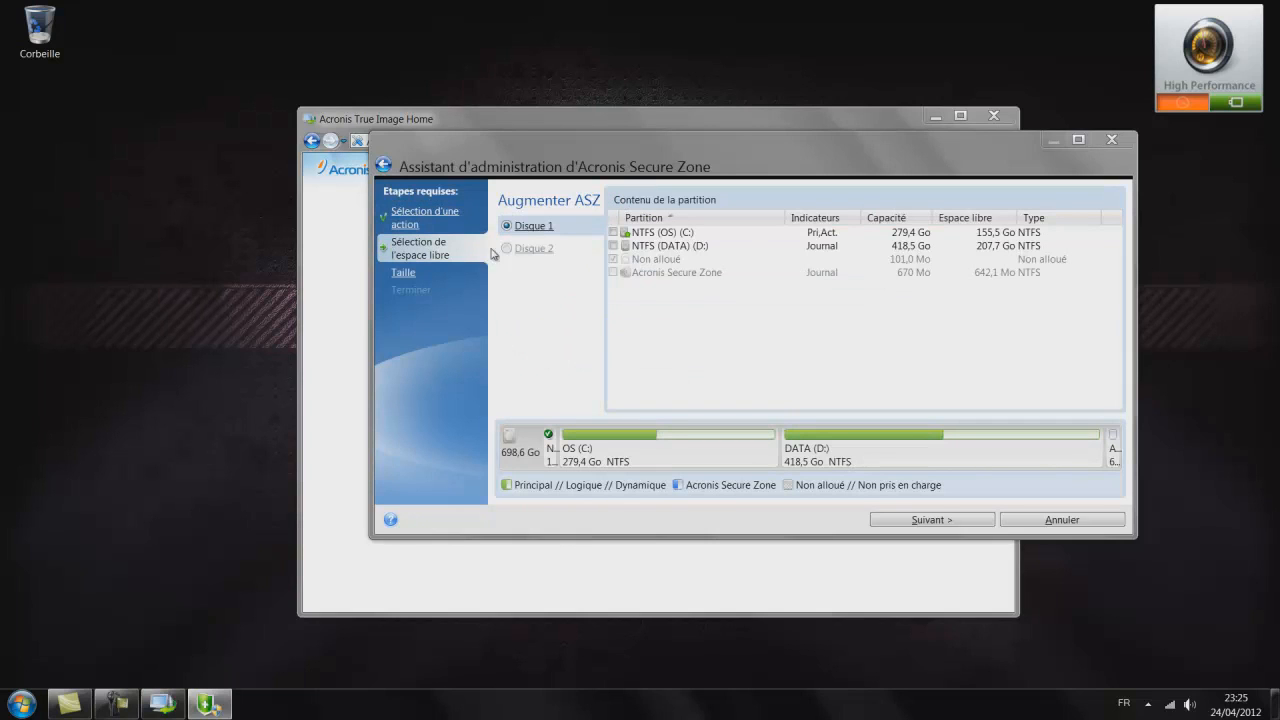
left_click(660, 234)
left_click(660, 234)
left_click(433, 218)
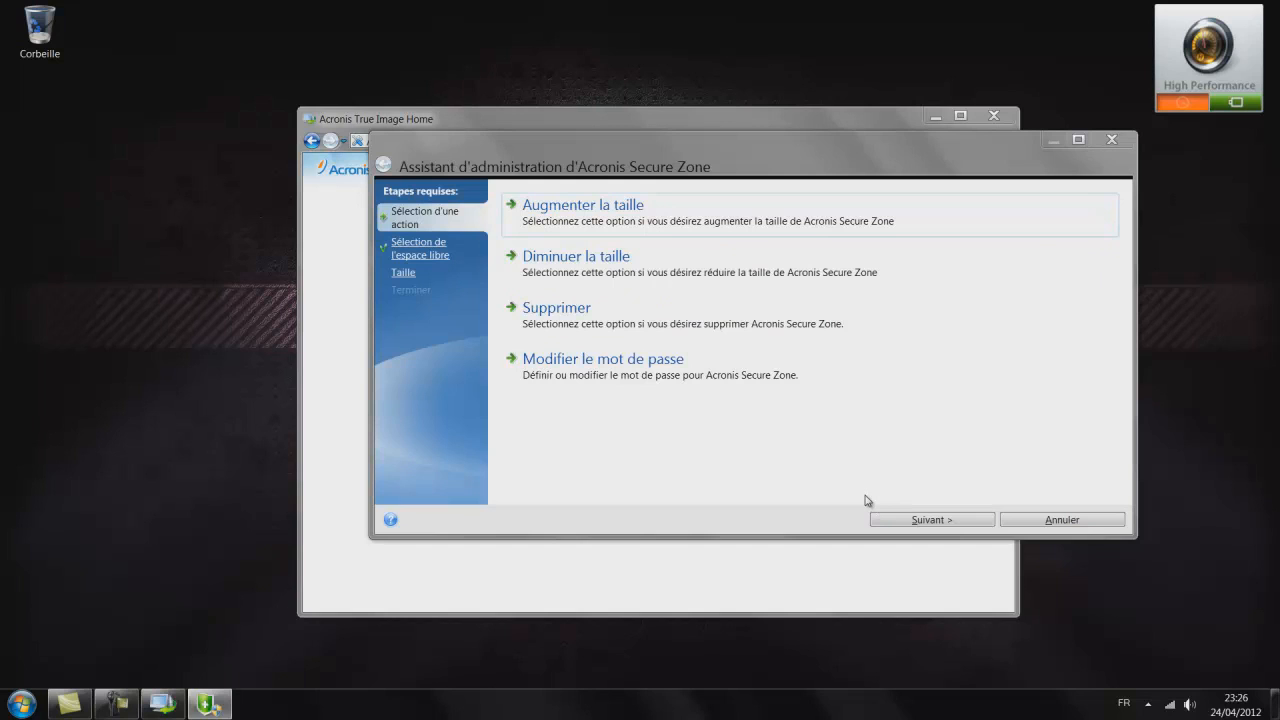
left_click(1014, 520)
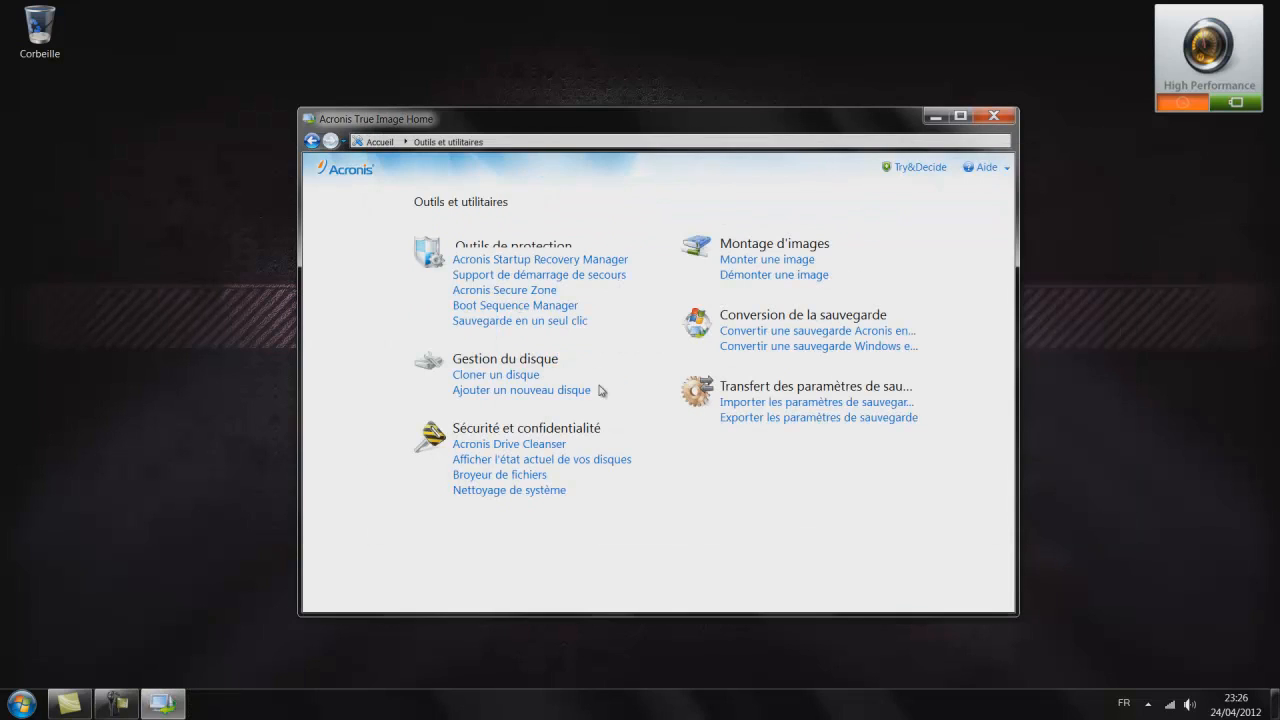
Check the entries in Boot Sequence Manager and the one-click backup's destination choices, keeping E:\ as destination, and close both tools
left_click(557, 312)
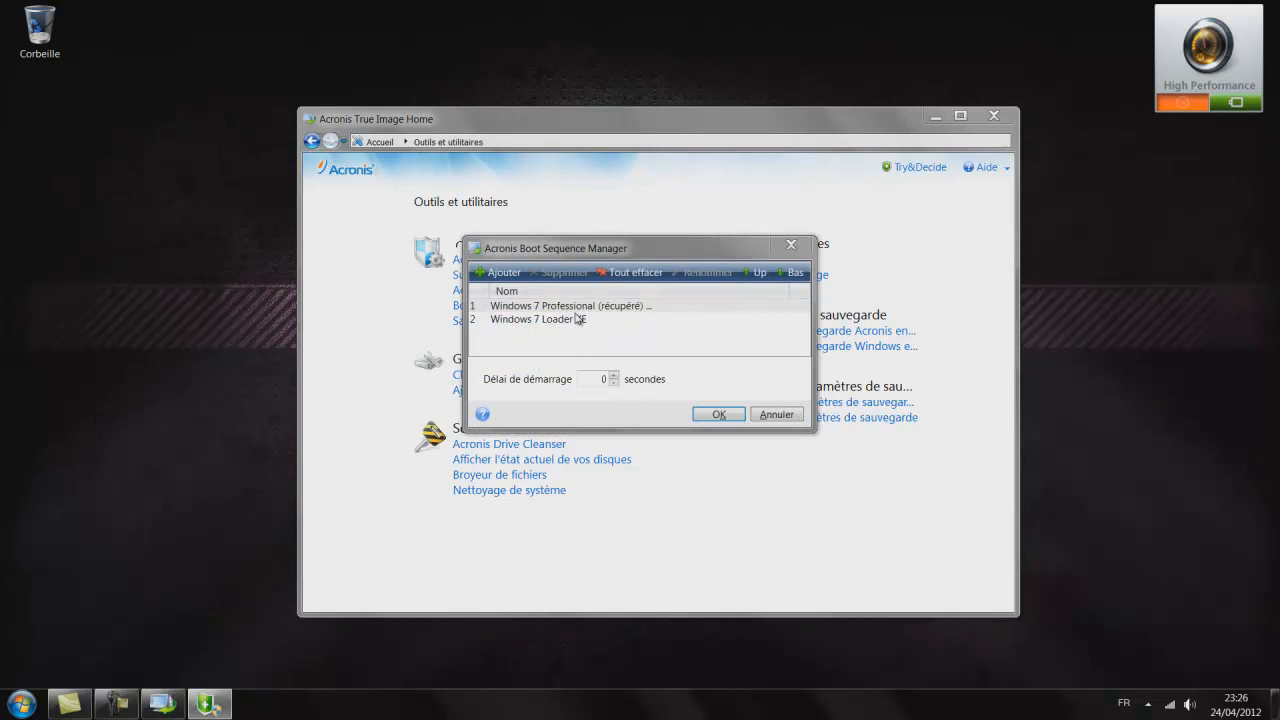
left_click(791, 245)
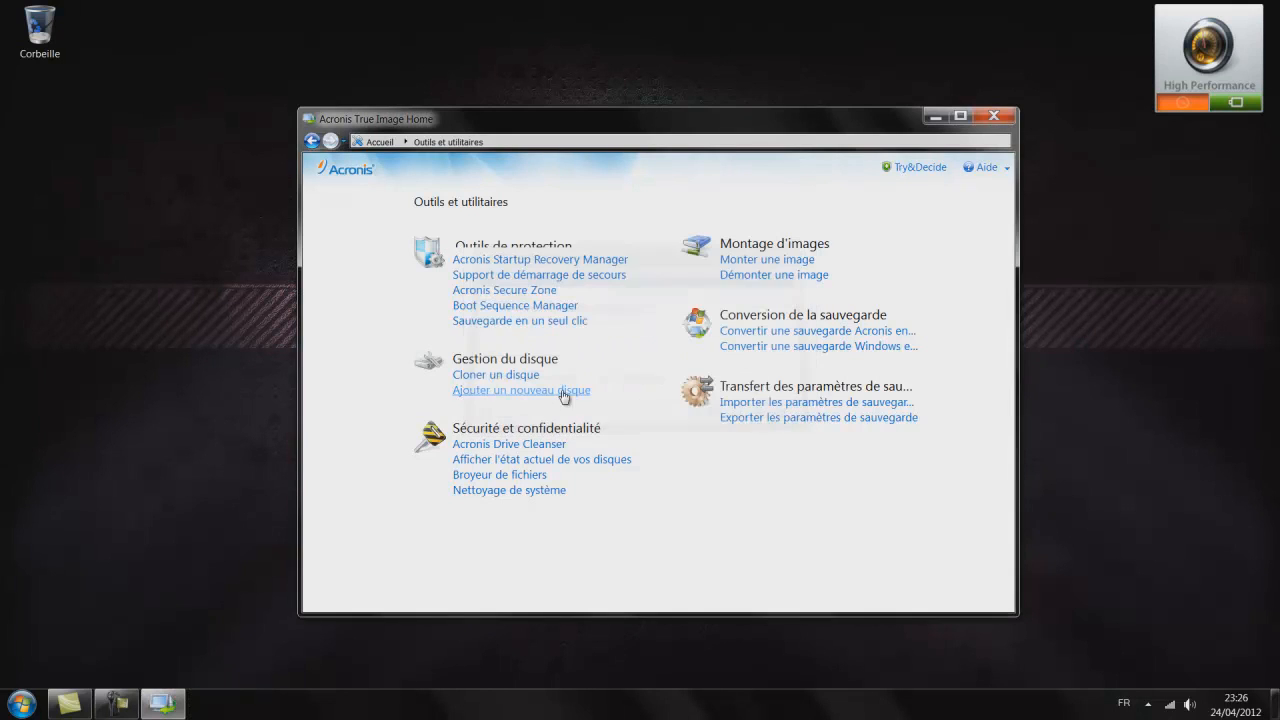
left_click(512, 322)
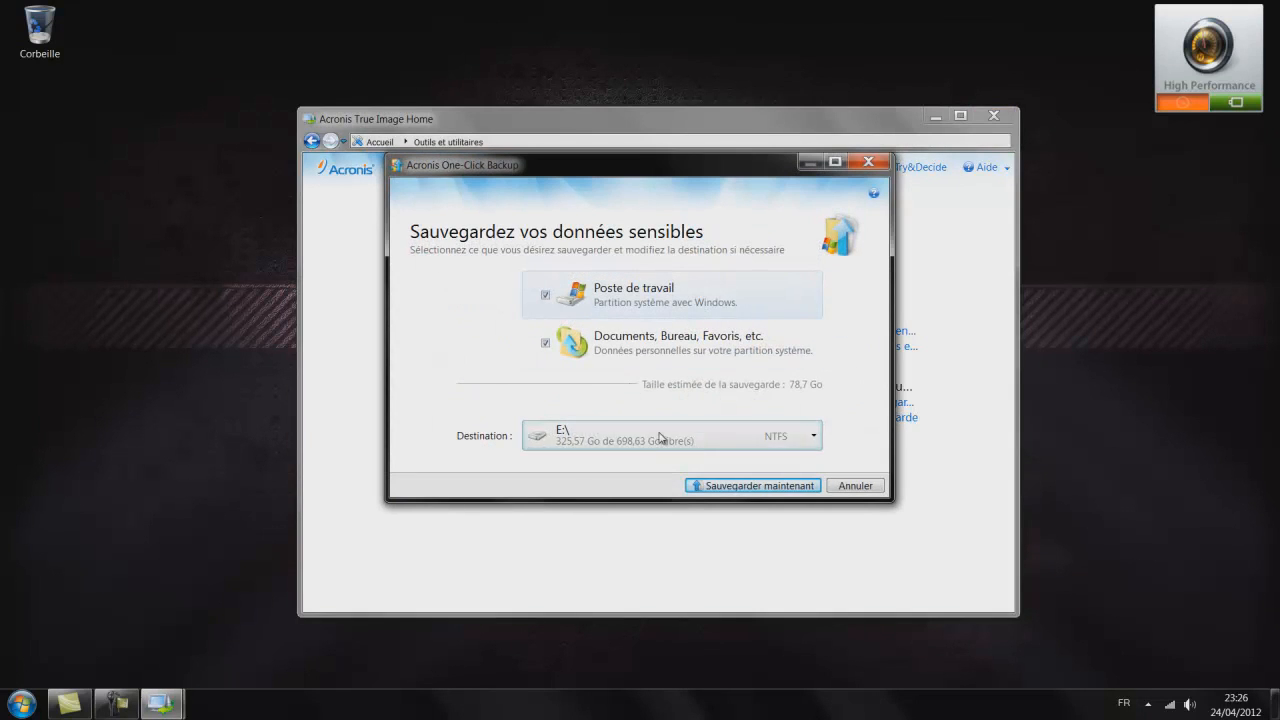
left_click(794, 424)
left_click(808, 434)
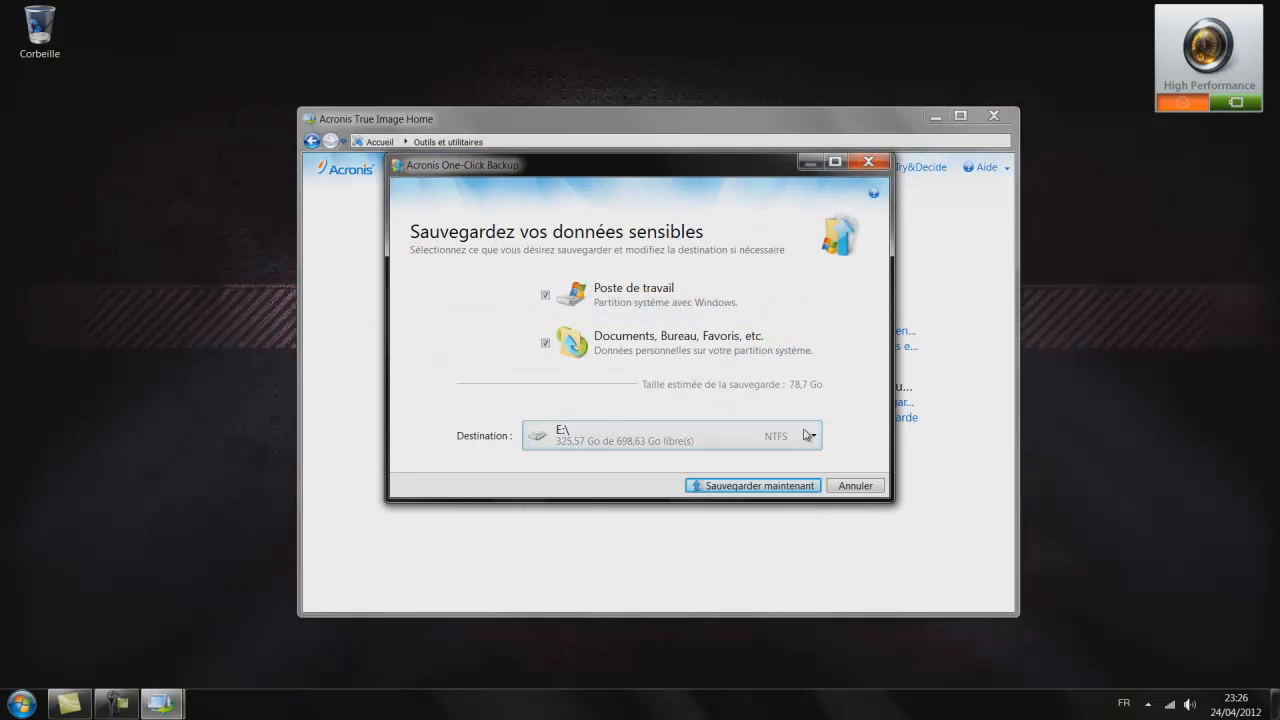
left_click(808, 434)
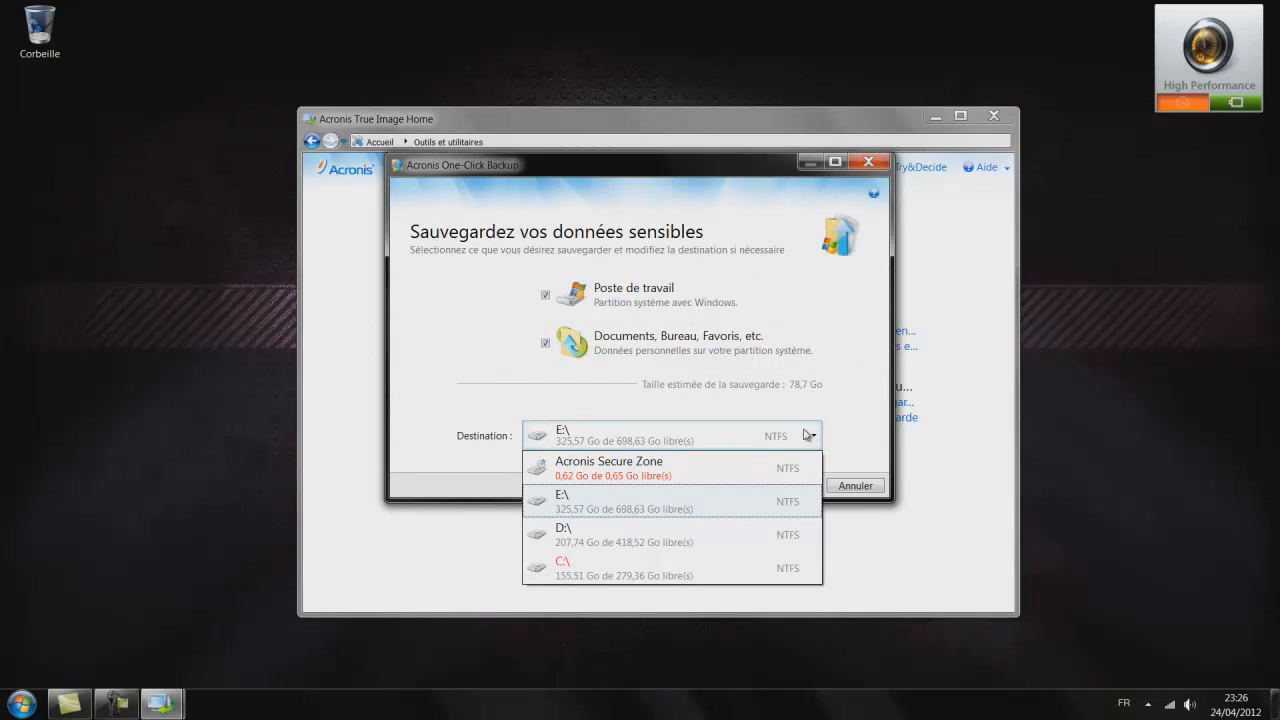
left_click(752, 500)
left_click(780, 443)
left_click(780, 443)
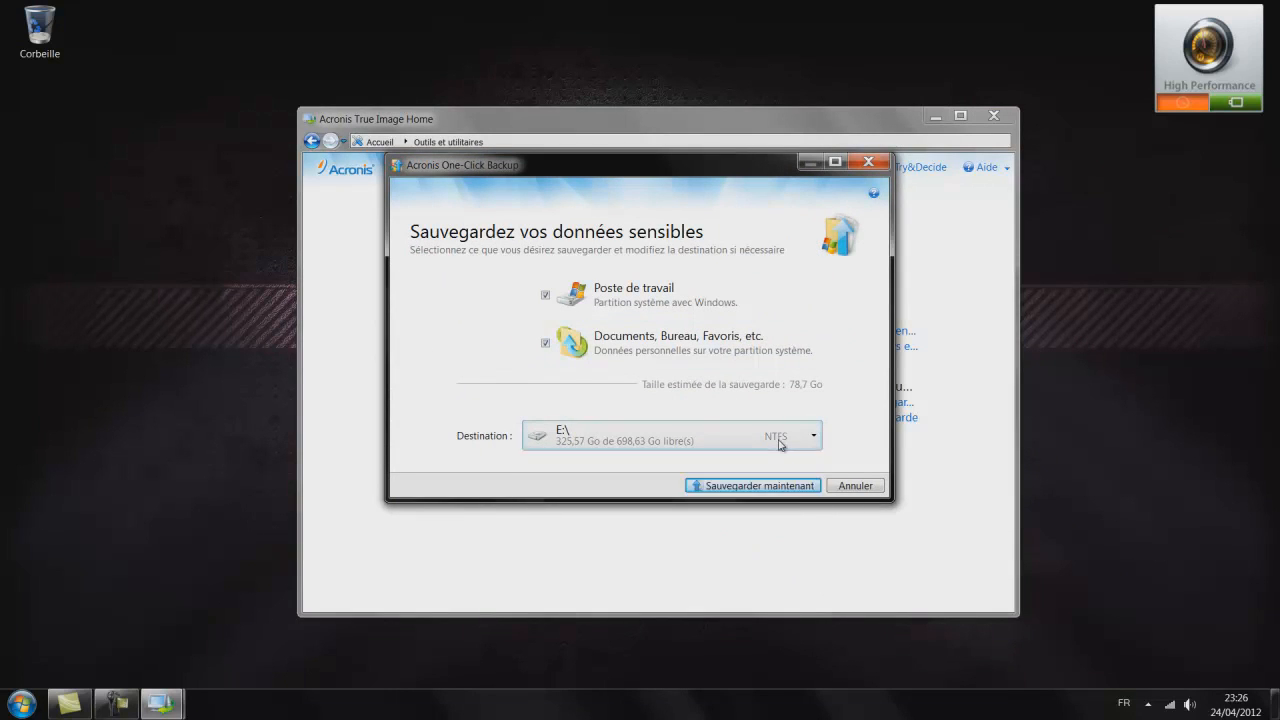
left_click(855, 168)
left_click(312, 141)
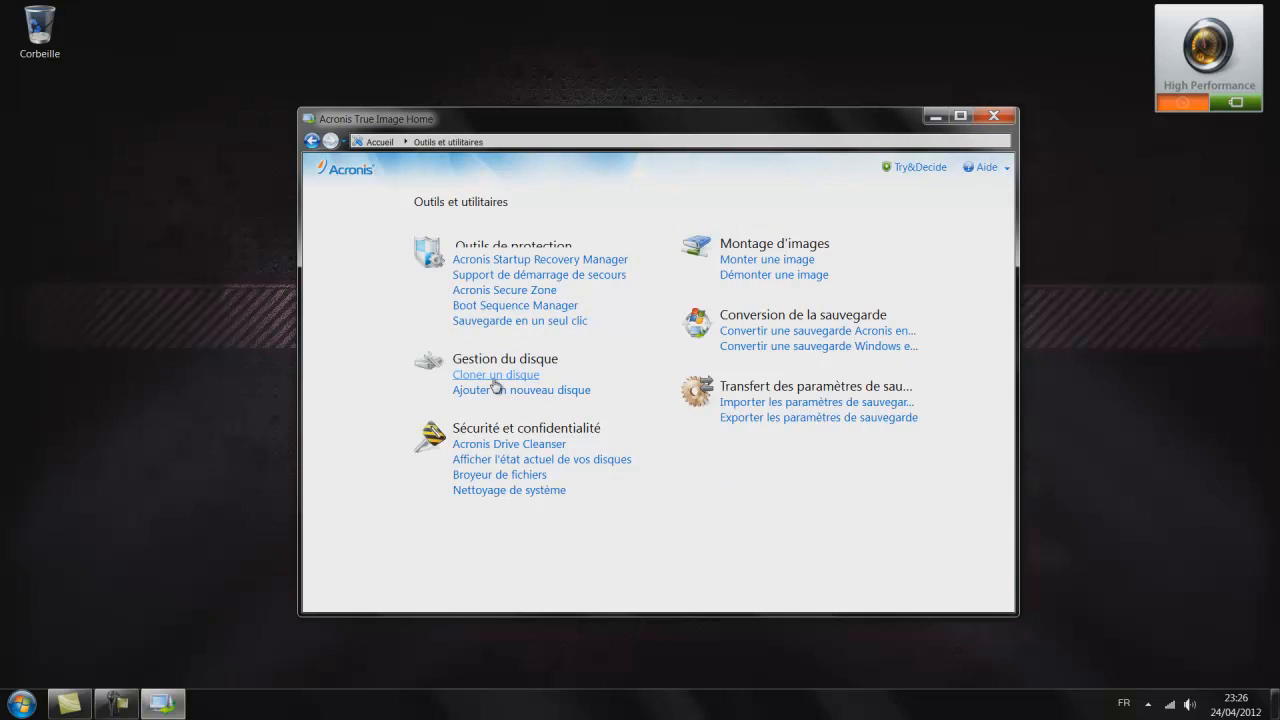
Review the disk cloning wizard in automatic mode up to the source disk list, and the backup mounting wizard, cancelling both
left_click(494, 379)
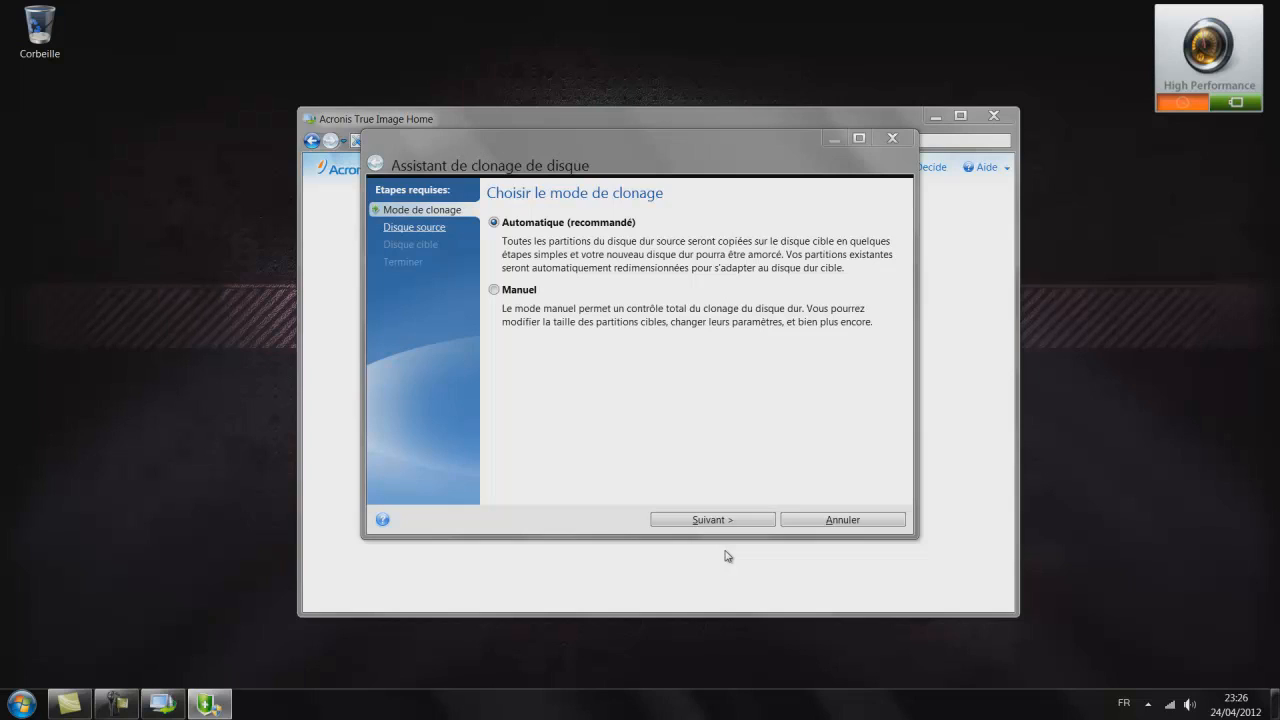
left_click(712, 519)
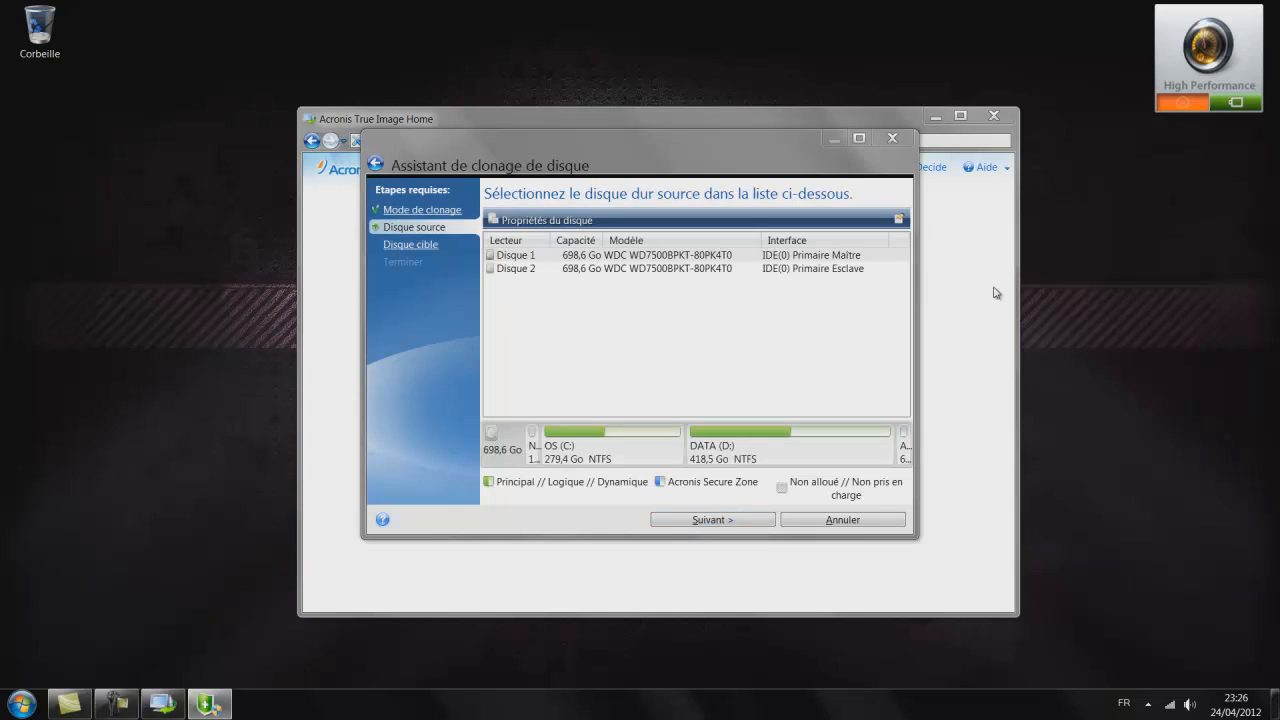
left_click(861, 524)
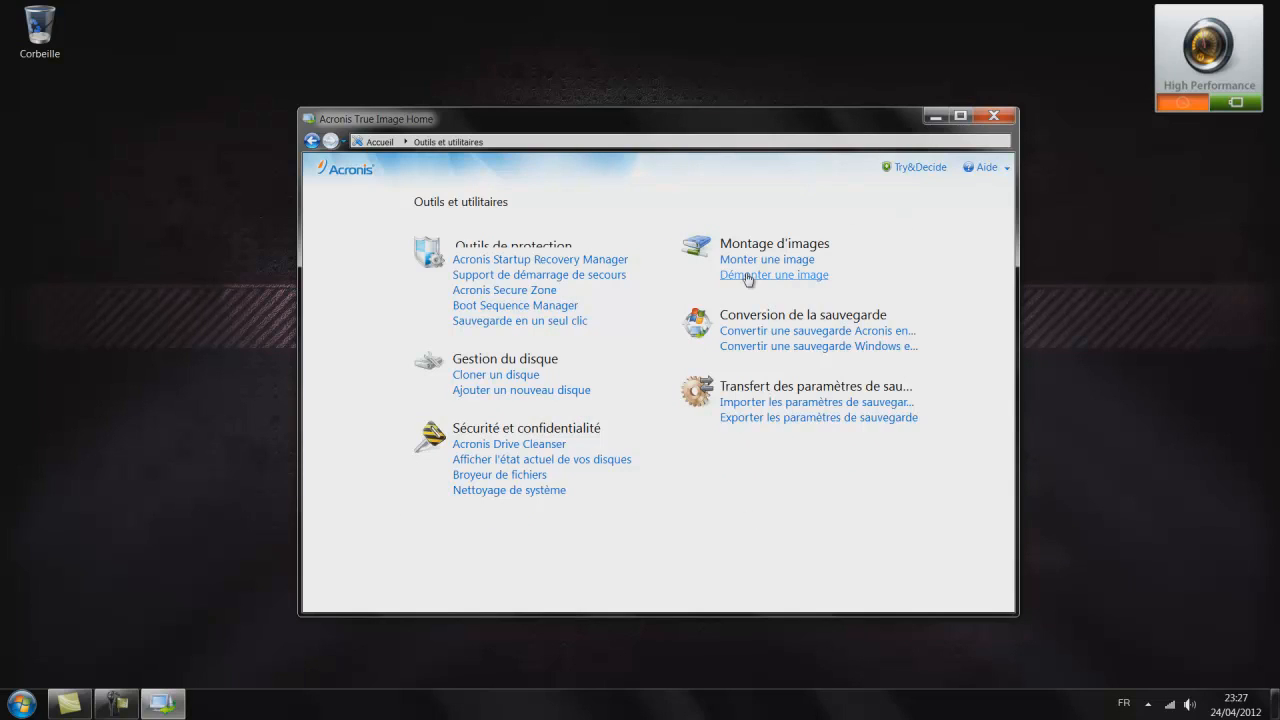
left_click(798, 259)
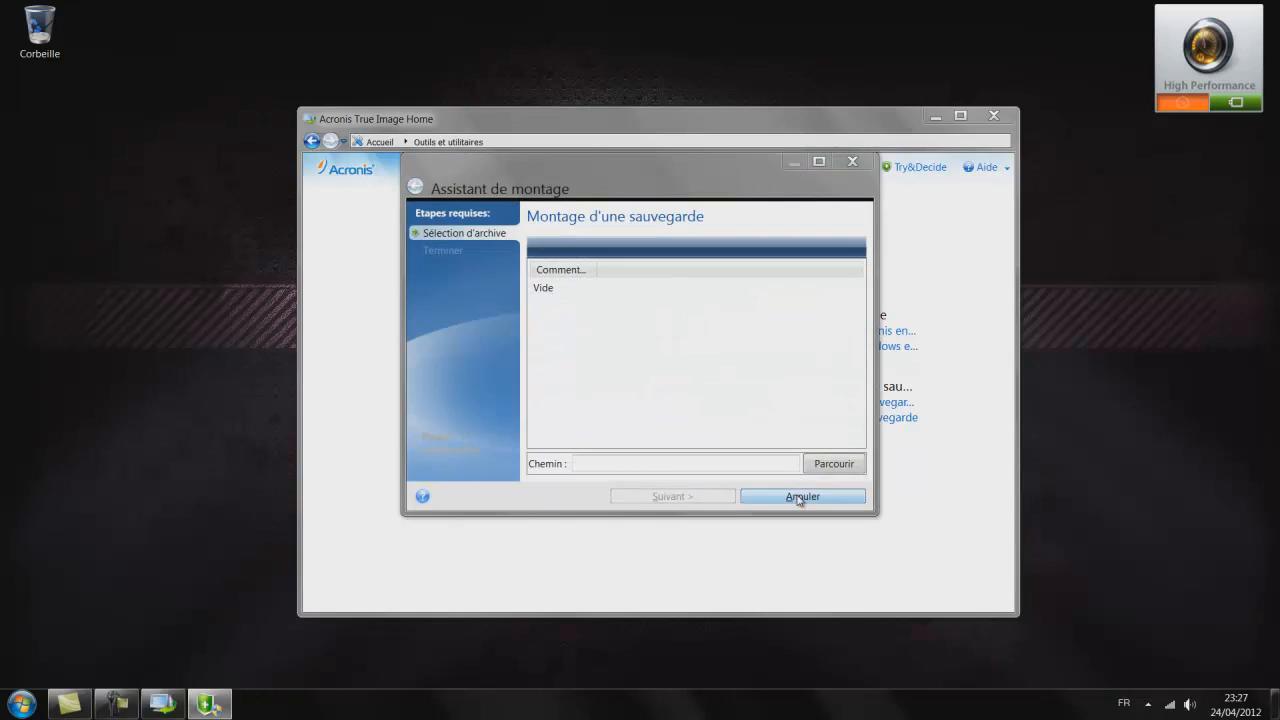
left_click(801, 492)
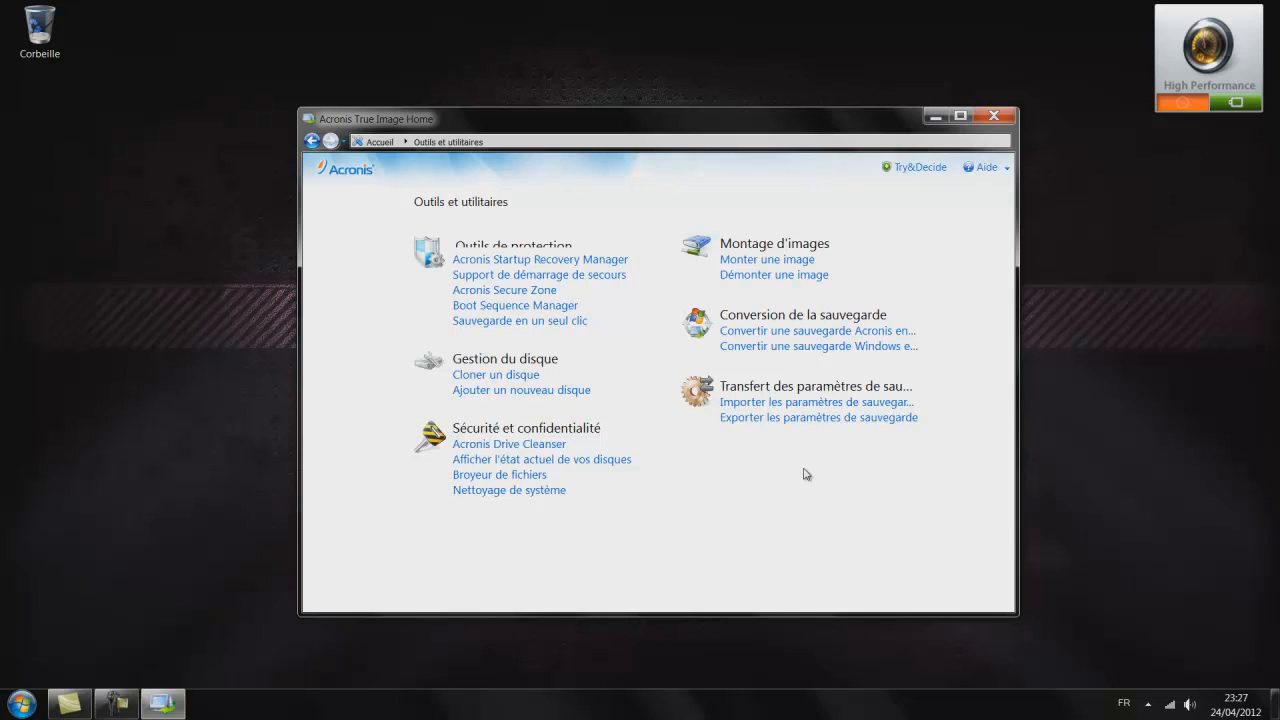
Check the save dialog for exporting backup settings and the activation option in Acronis Startup Recovery Manager, cancelling both
left_click(835, 418)
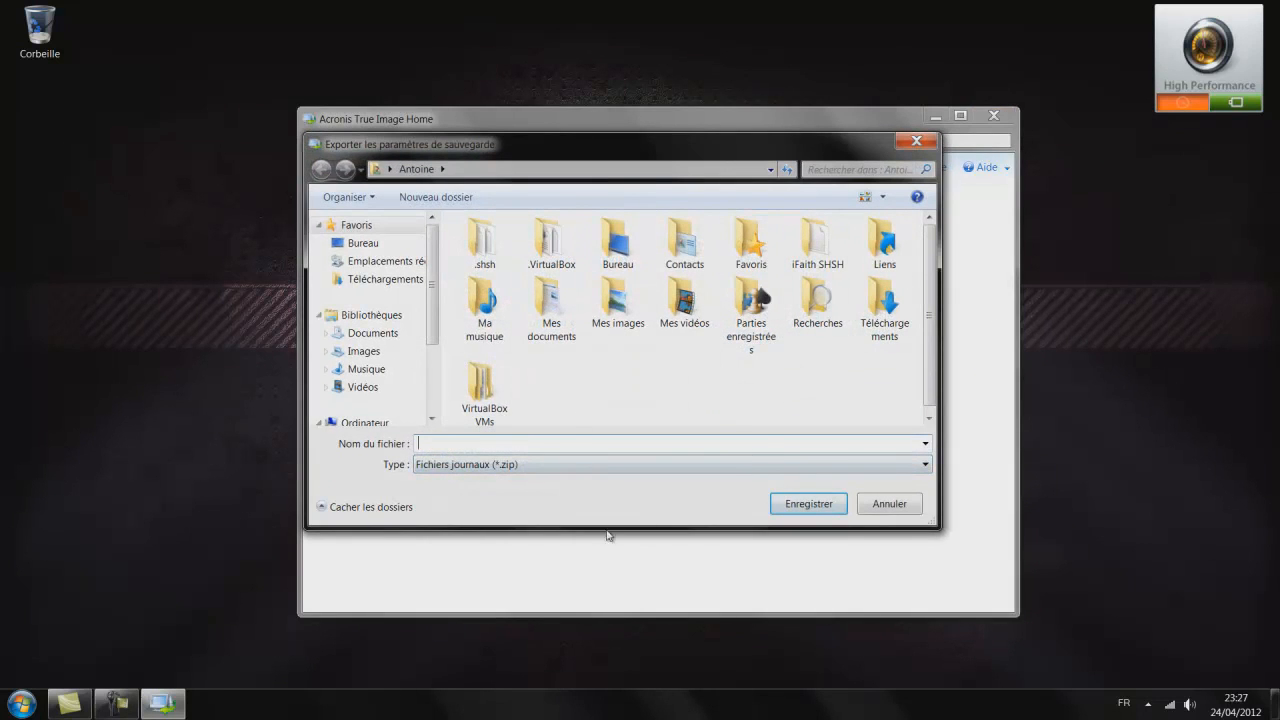
left_click(889, 503)
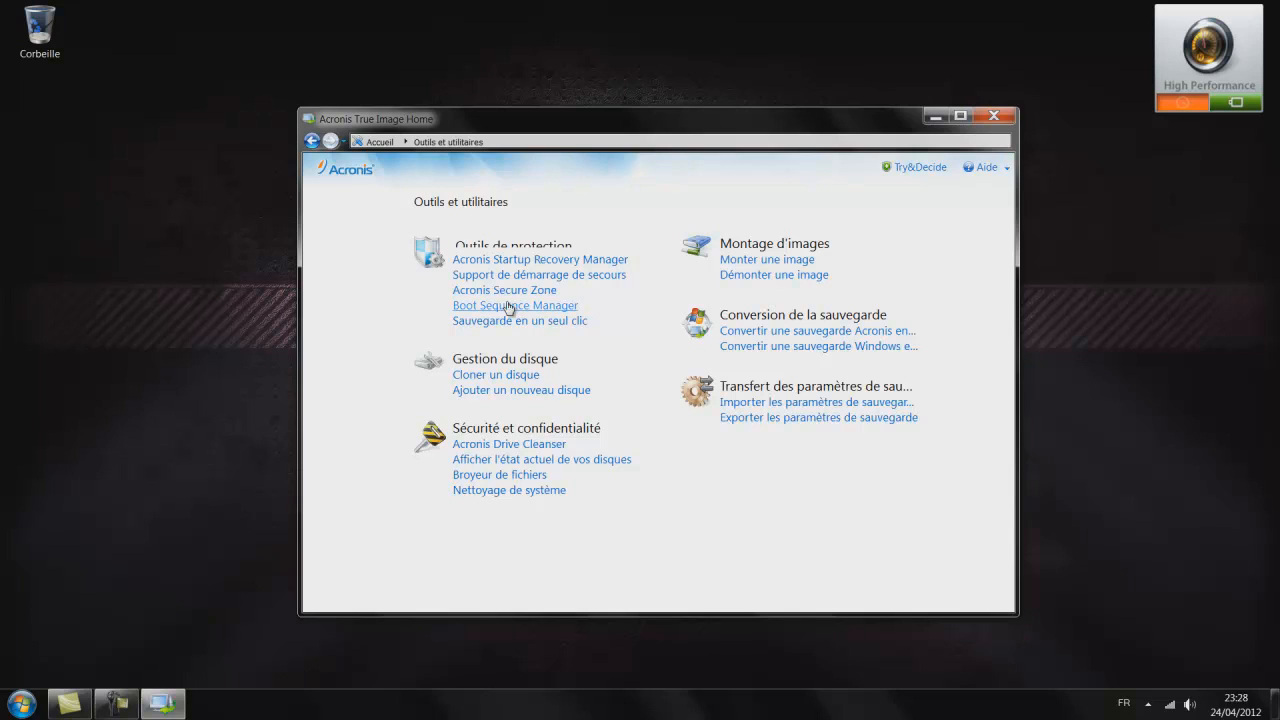
left_click(585, 284)
left_click(826, 542)
left_click(546, 260)
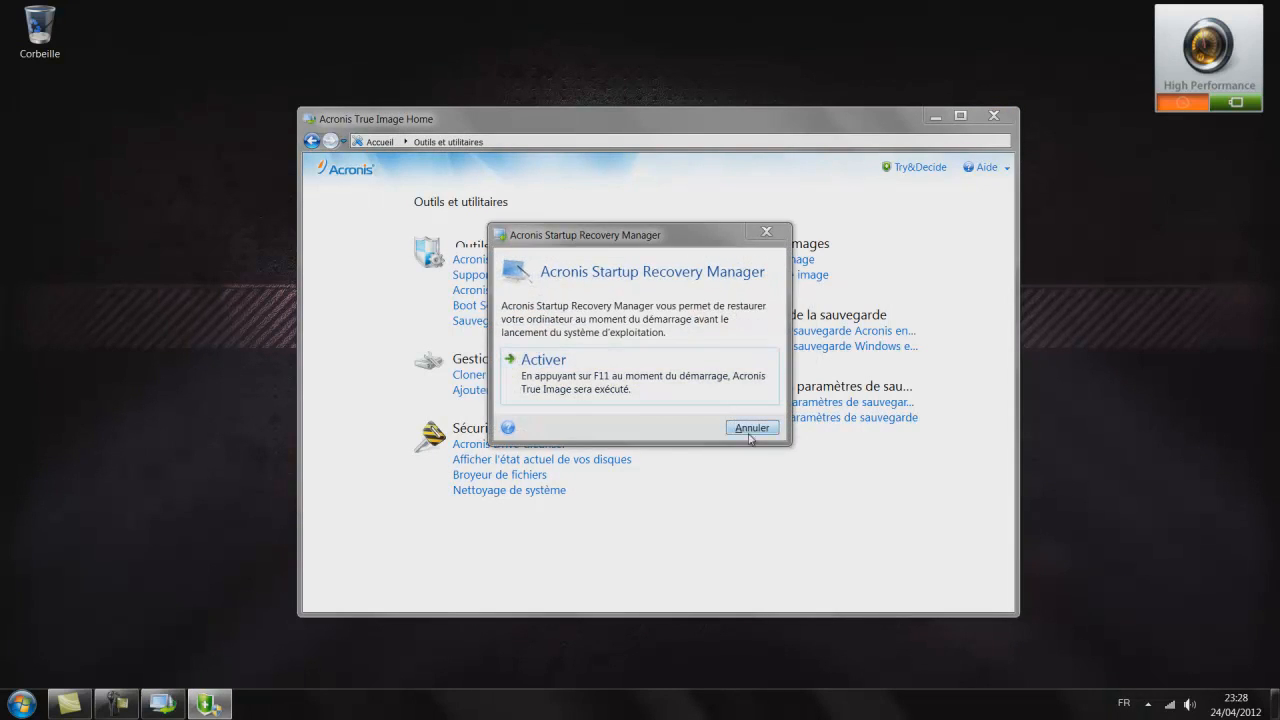
left_click(751, 428)
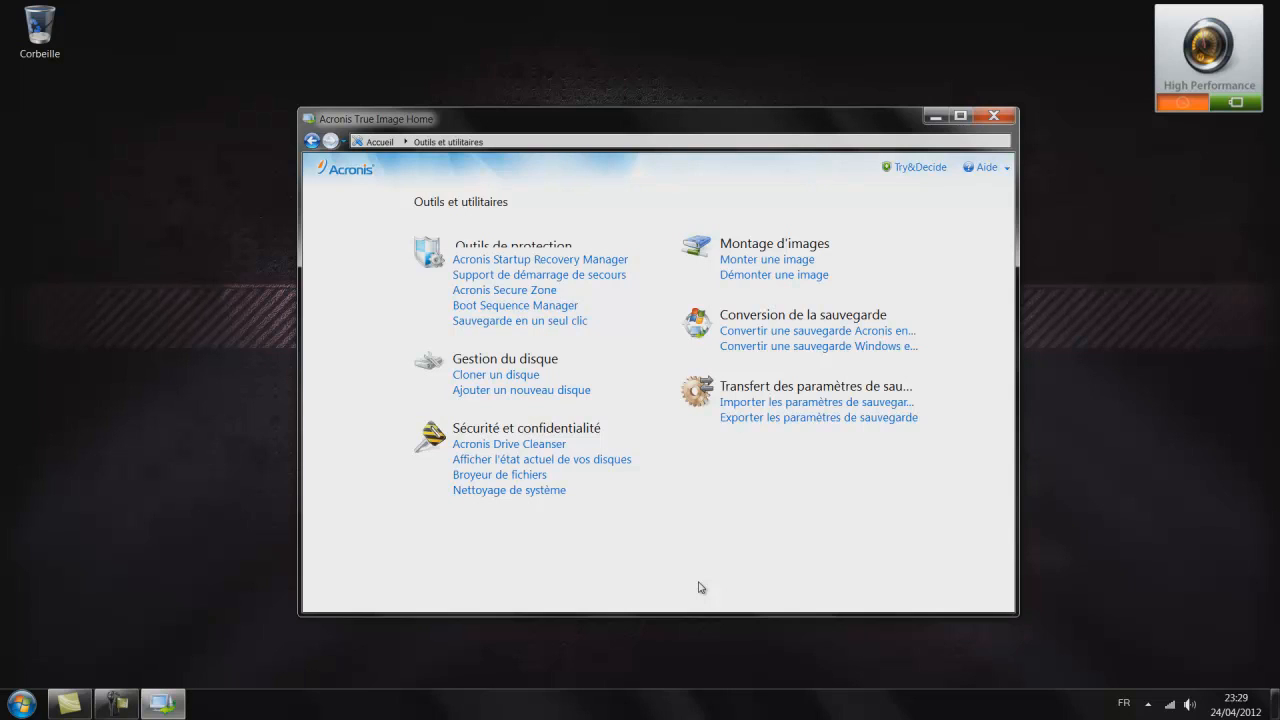
Return to the Accueil page, review the configuration window of Sauvegarde de fichiers, and close it without starting a backup
left_click(368, 143)
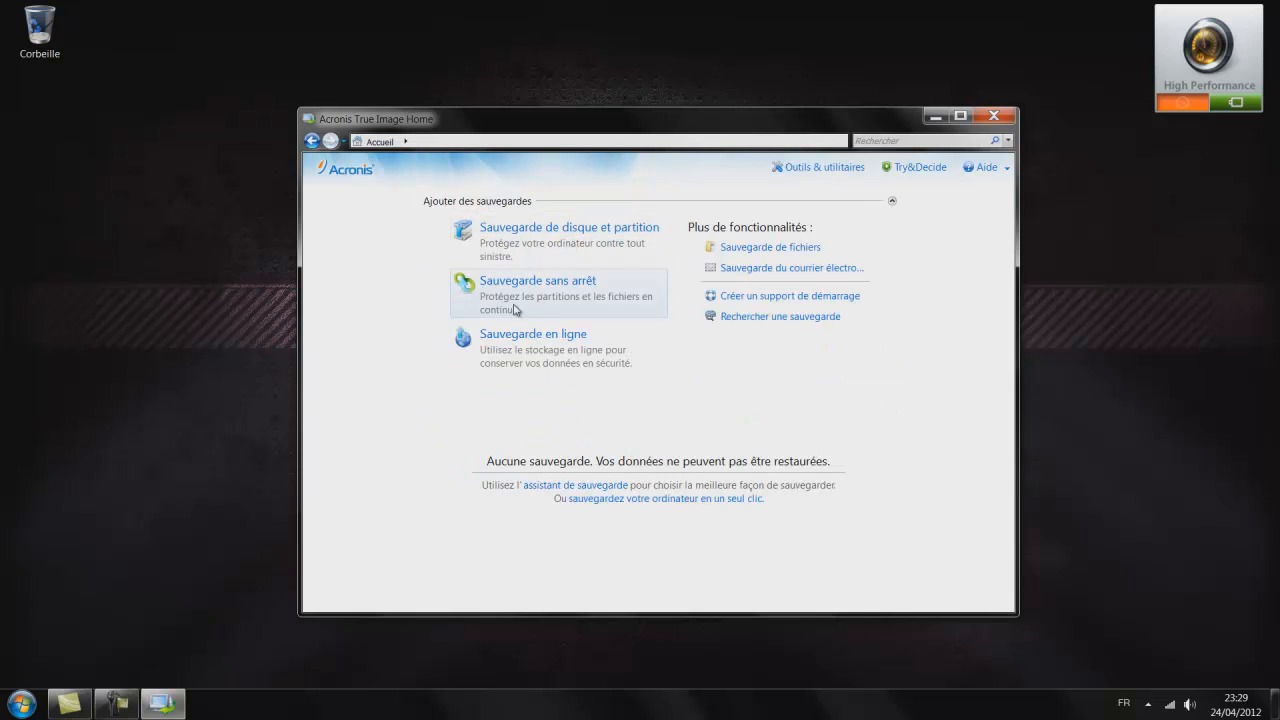
left_click(781, 247)
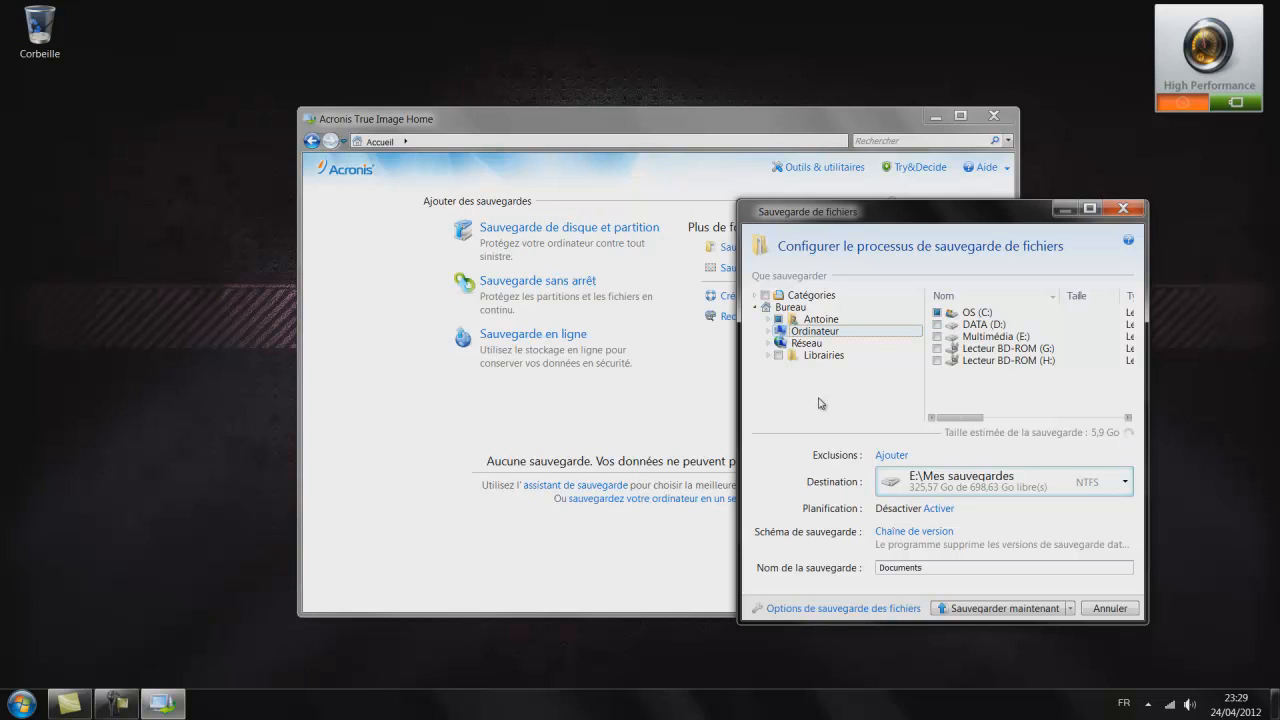
left_click(1123, 208)
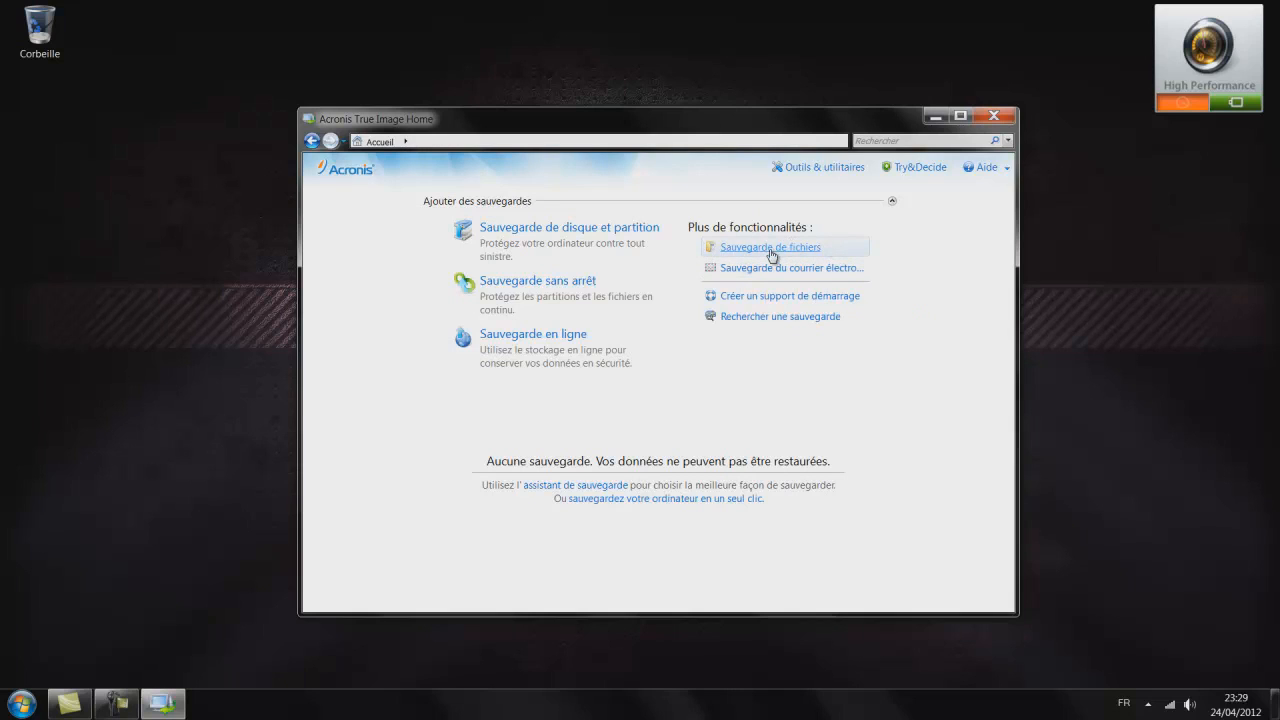
Go back to Outils et utilitaires and open Try&Decide to review its protected partitions, virtual-change storage and notification settings
left_click(307, 142)
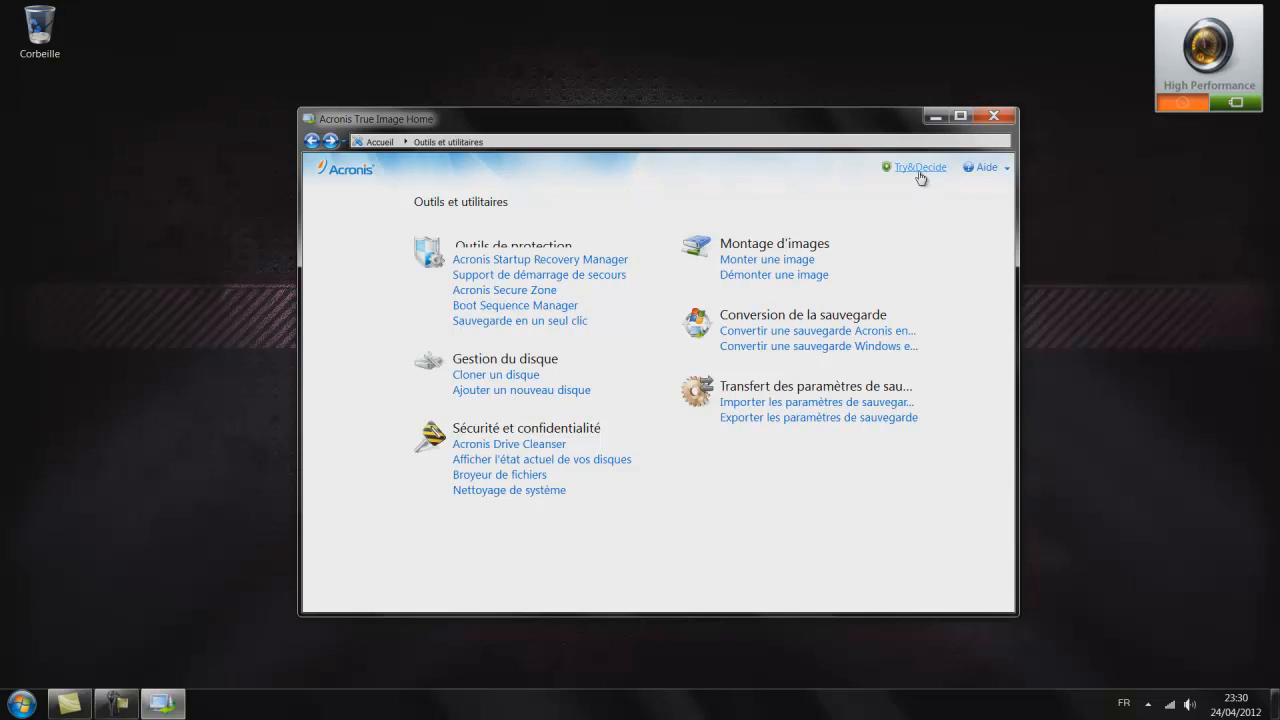
left_click(626, 261)
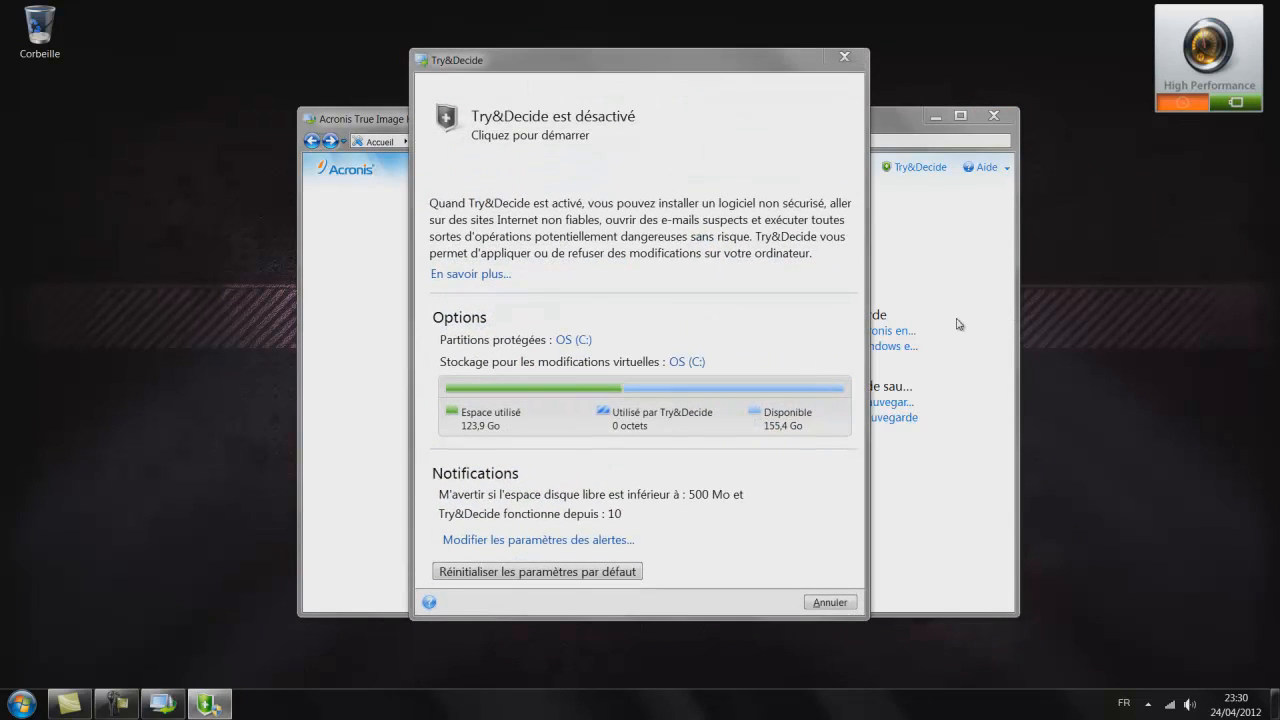
left_click_drag(603, 68, 619, 65)
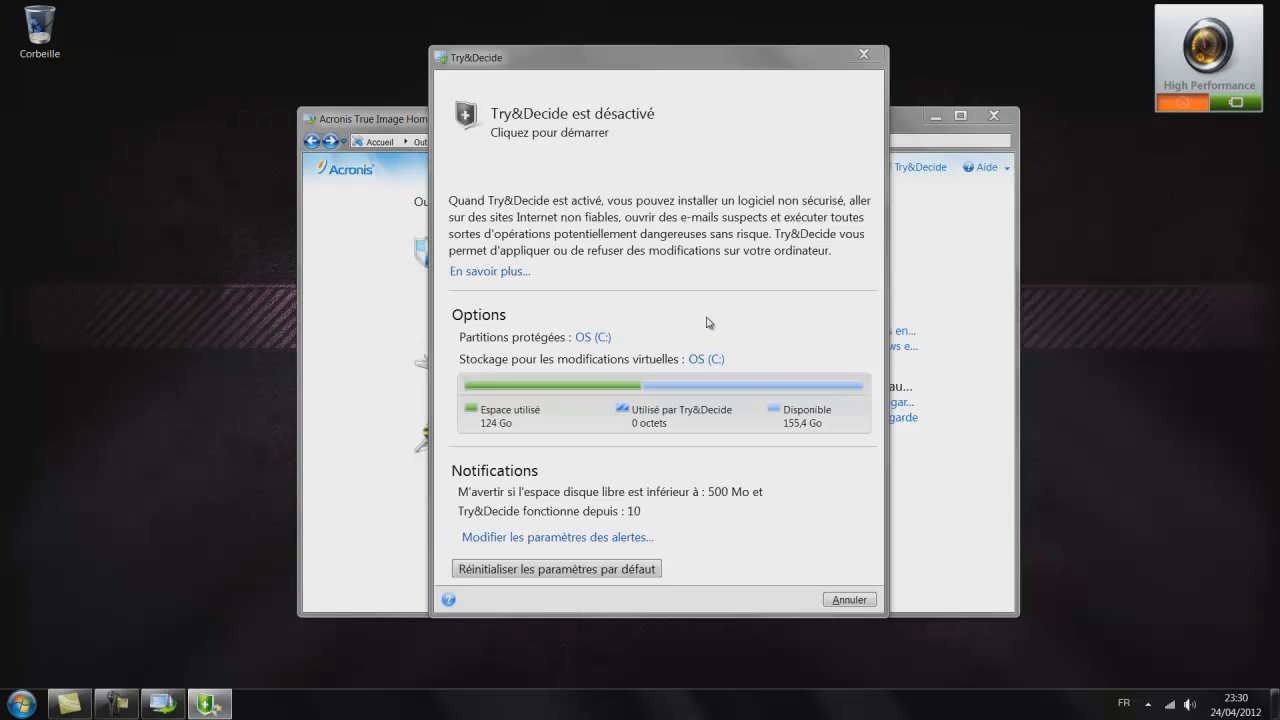
Open and close the Try&Decide help topic, then cancel Try&Decide without activating it and return to the Accueil page
left_click(490, 271)
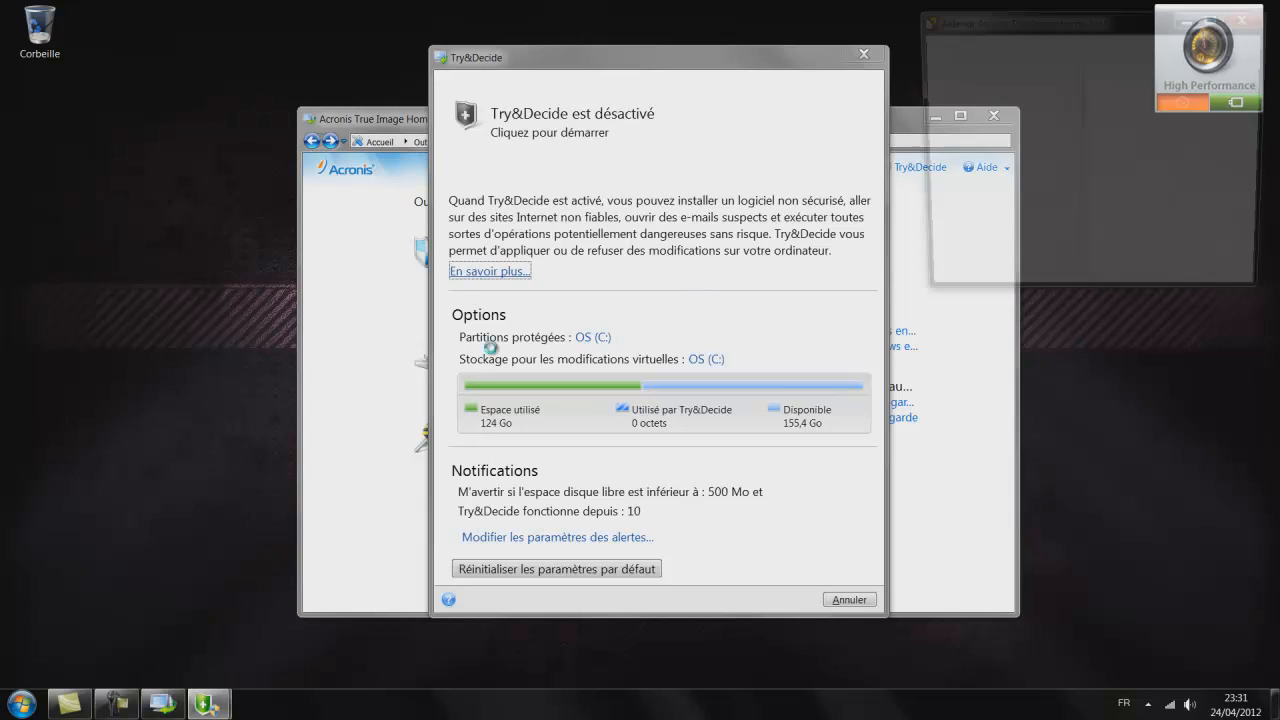
left_click_drag(1151, 21, 1093, 37)
left_click(1191, 33)
left_click_drag(650, 63, 656, 52)
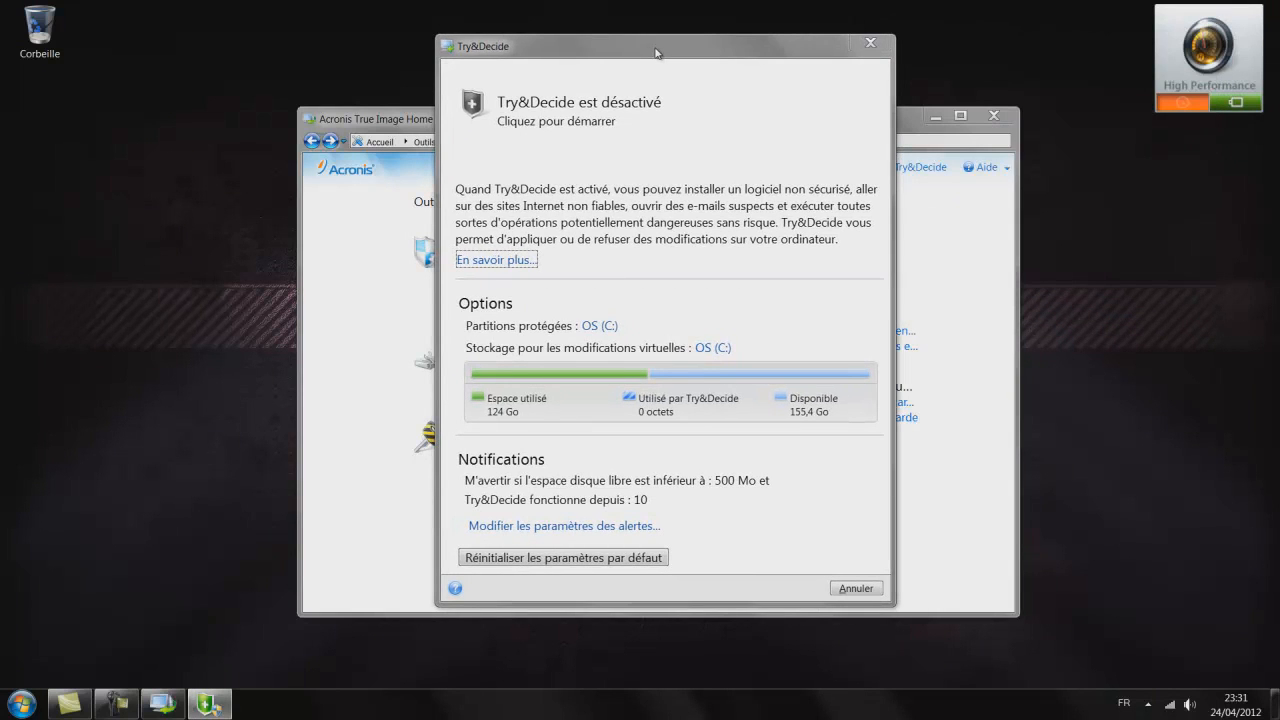
left_click_drag(656, 52, 633, 78)
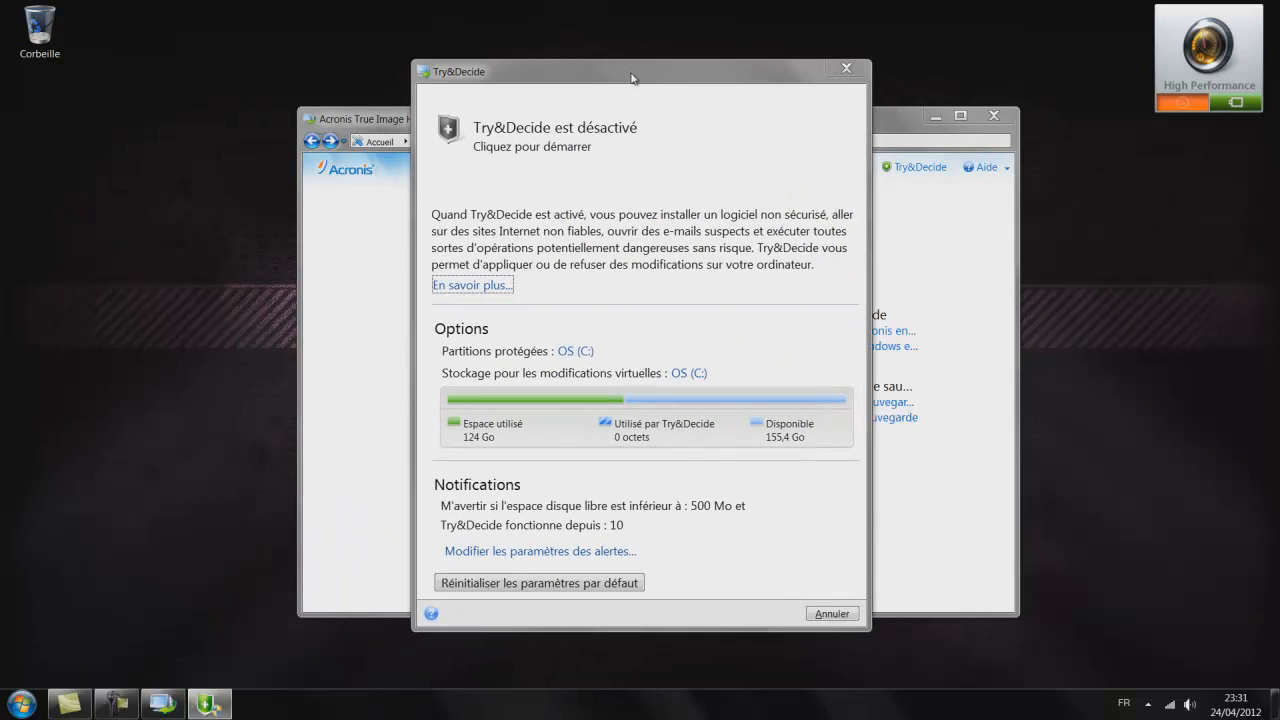
left_click(830, 614)
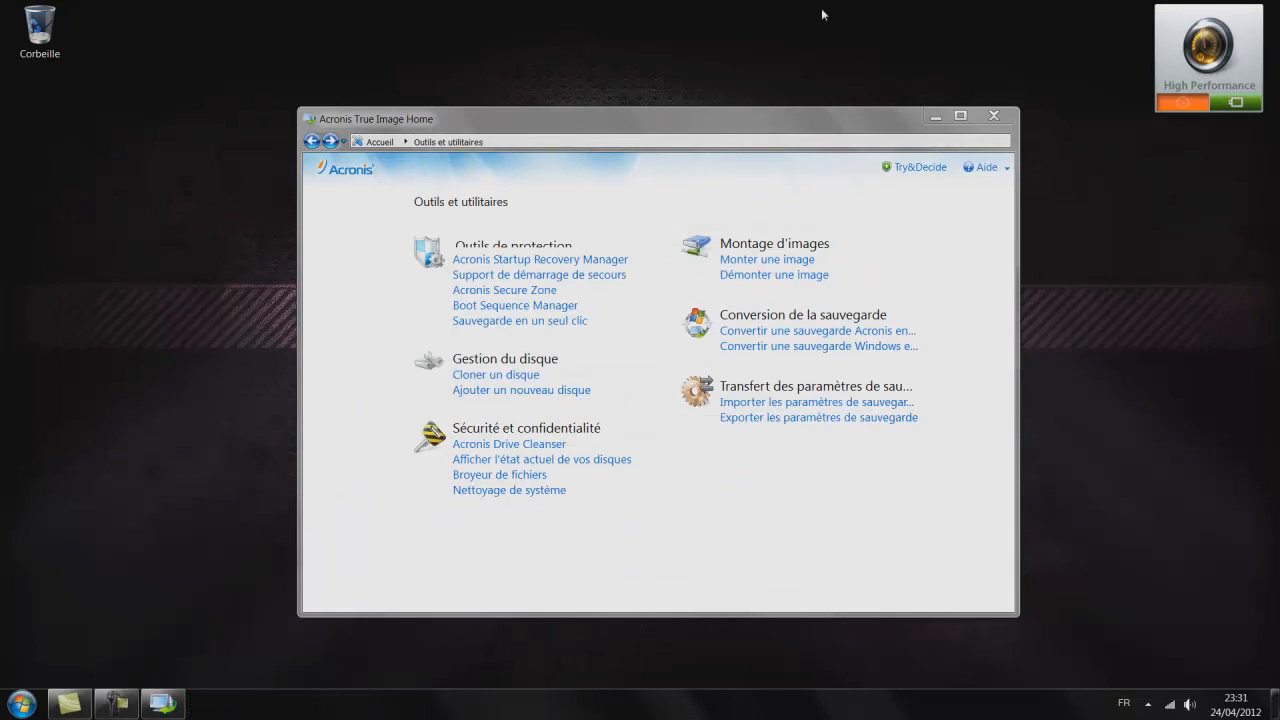
left_click(312, 144)
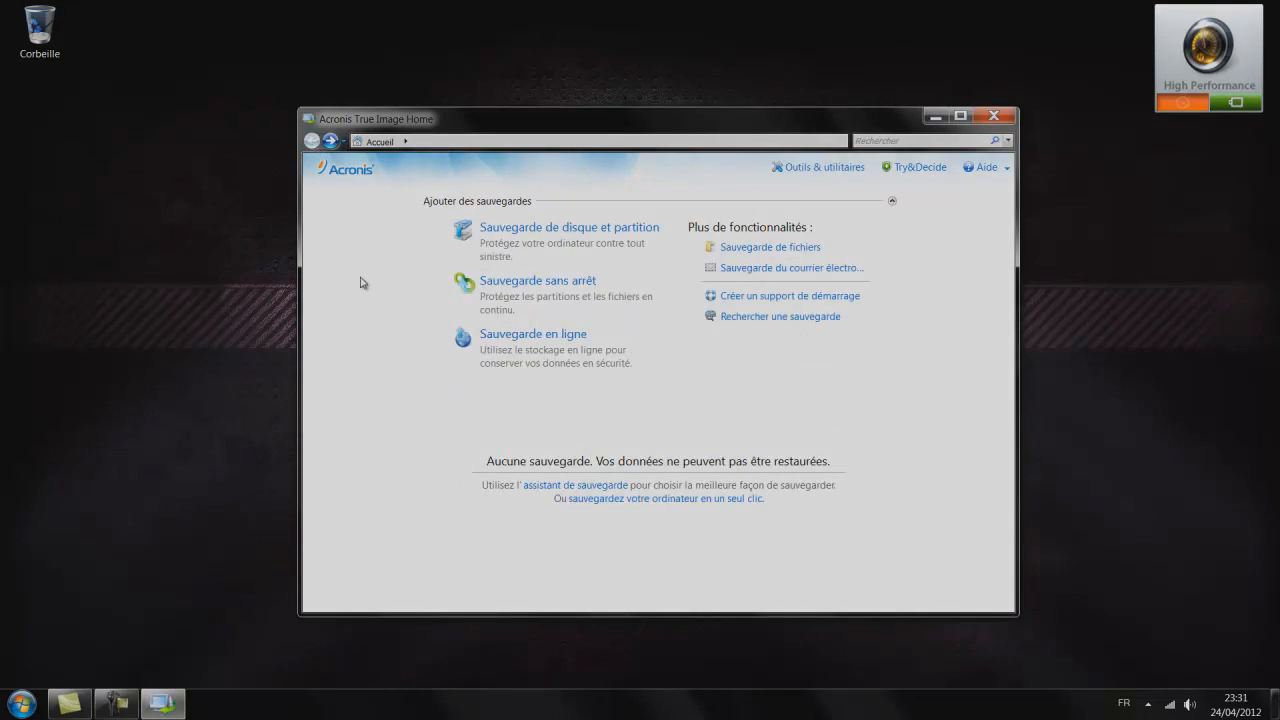